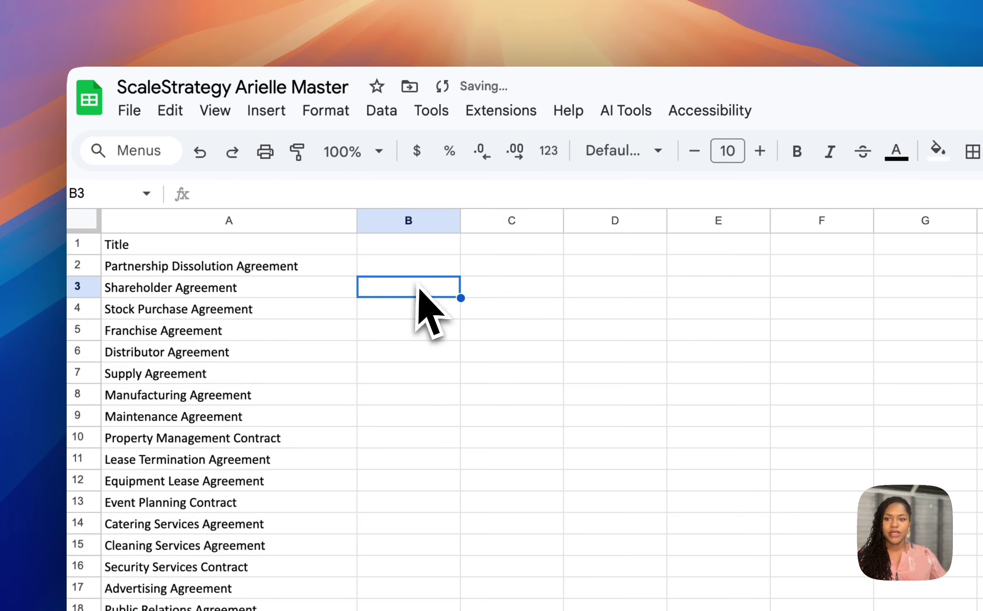
# Step: Look through the list of agreement and contract titles in column A
pyautogui.moveTo(324, 271); pyautogui.dragTo(289, 610)
pyautogui.click(410, 272)
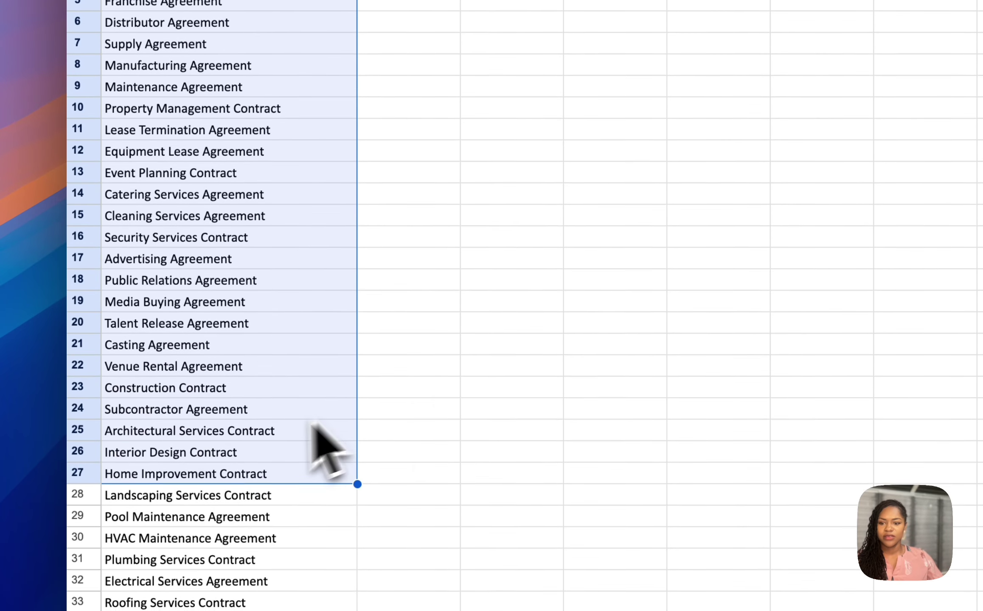
pyautogui.click(408, 421)
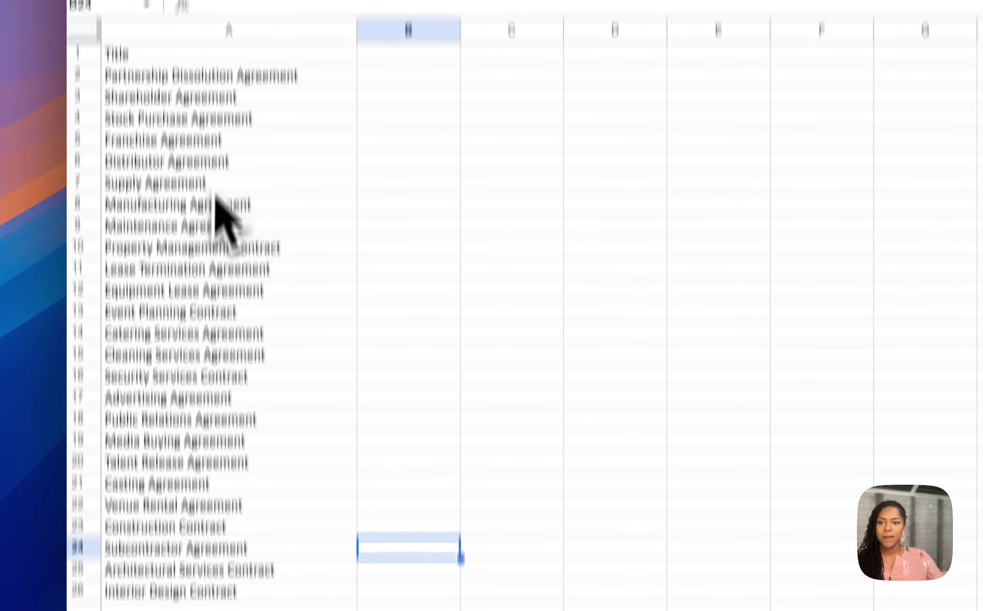
pyautogui.click(149, 238)
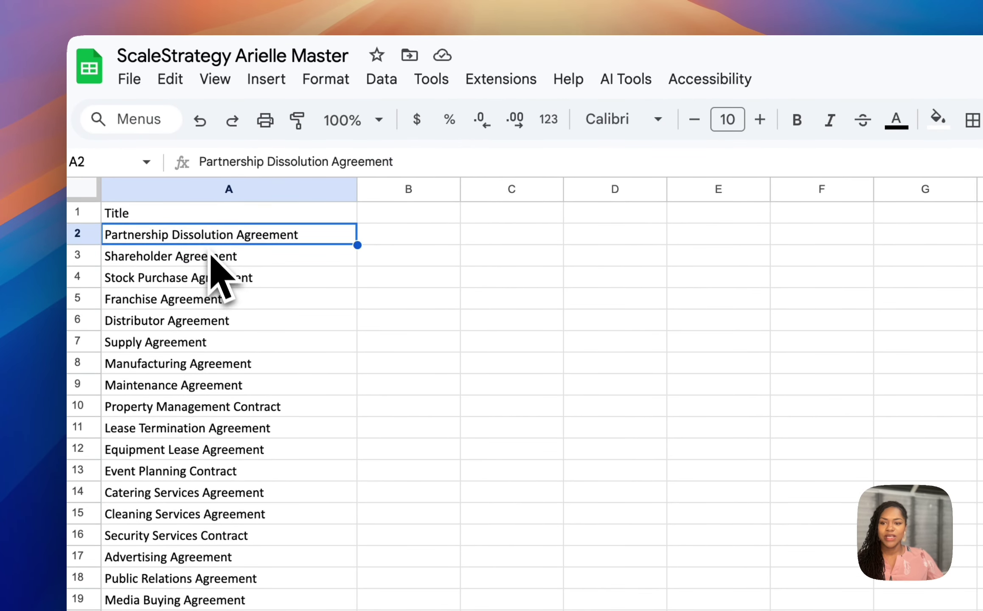
pyautogui.press('Down')
pyautogui.press('Up')
pyautogui.press('Down')
pyautogui.press('Down')
pyautogui.press('Down')
pyautogui.press('Down')
pyautogui.press('Down')
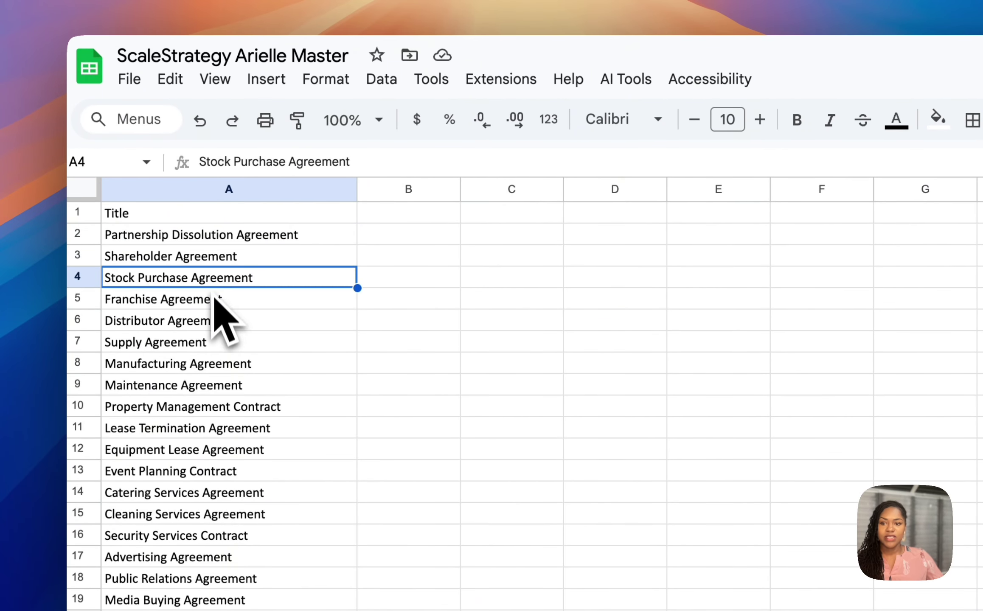
pyautogui.click(211, 403)
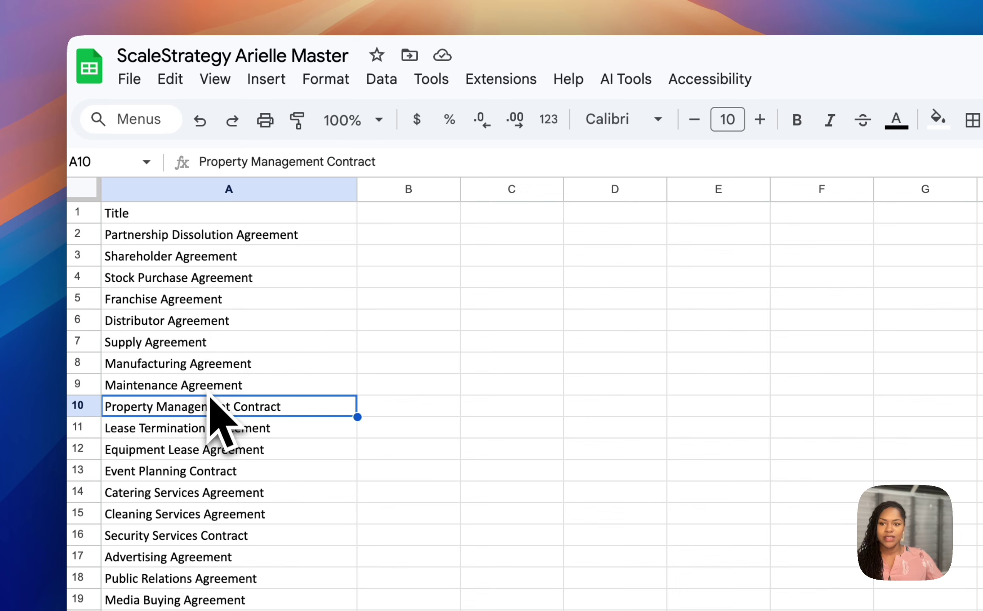
pyautogui.click(211, 362)
pyautogui.click(303, 240)
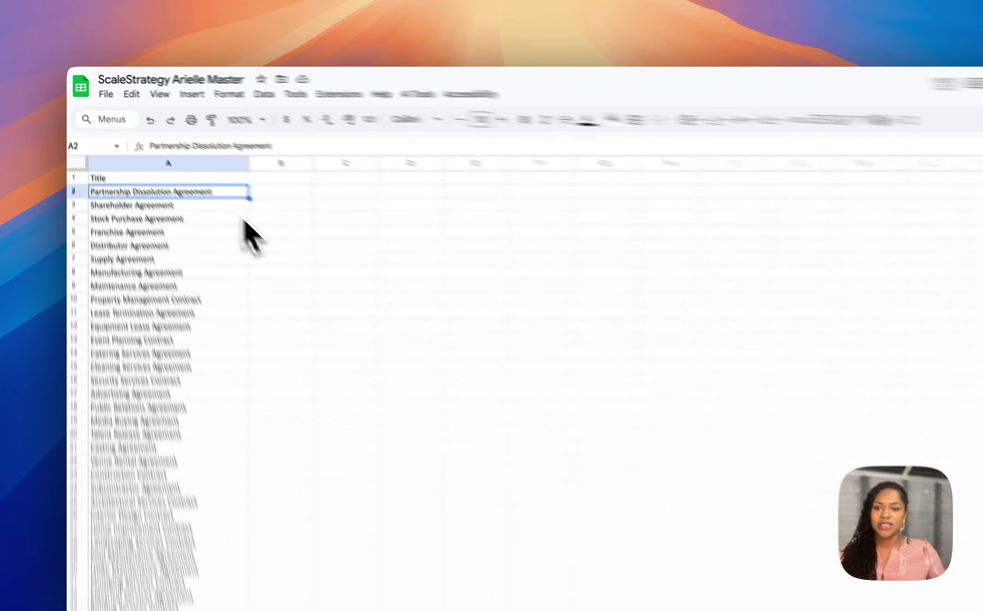
pyautogui.click(225, 185)
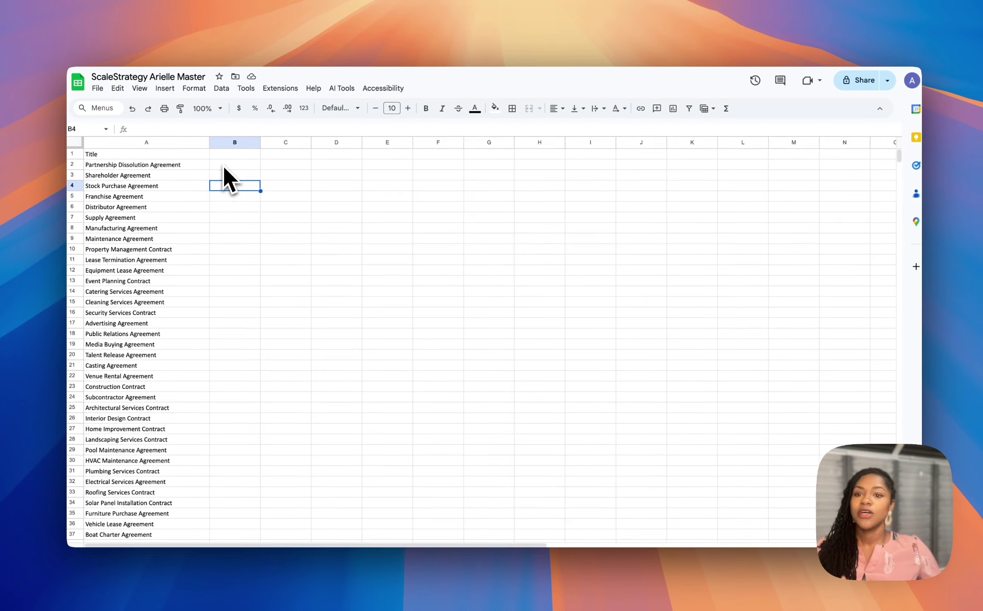
pyautogui.scroll(-10, 186, 173)
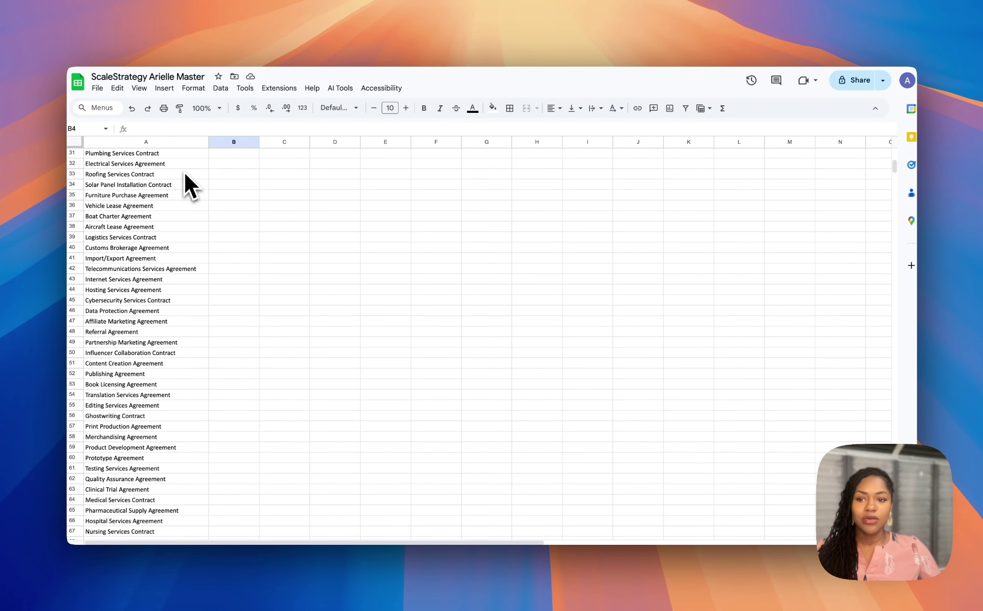
pyautogui.scroll(10, 185, 173)
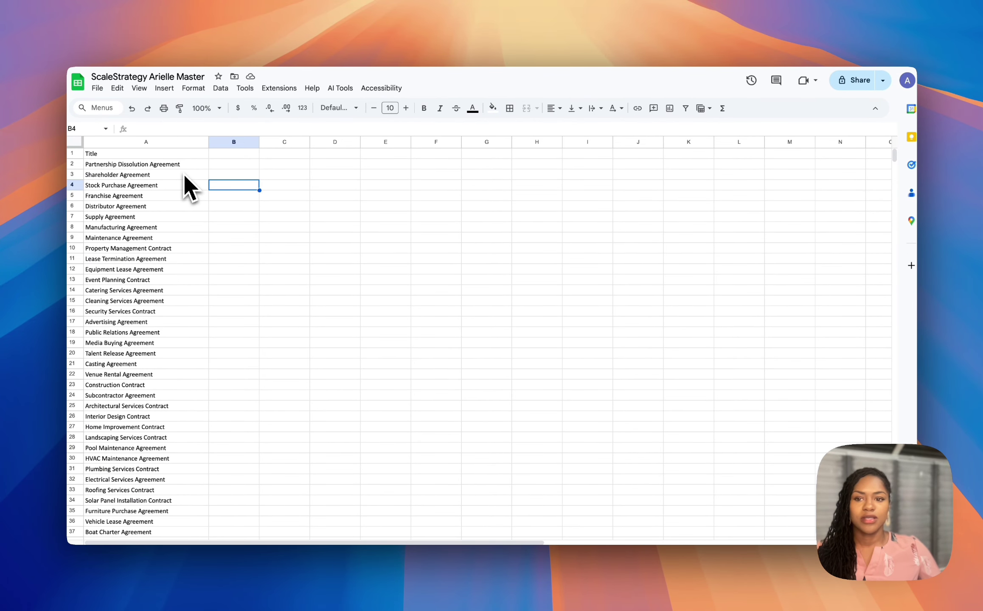
pyautogui.click(232, 164)
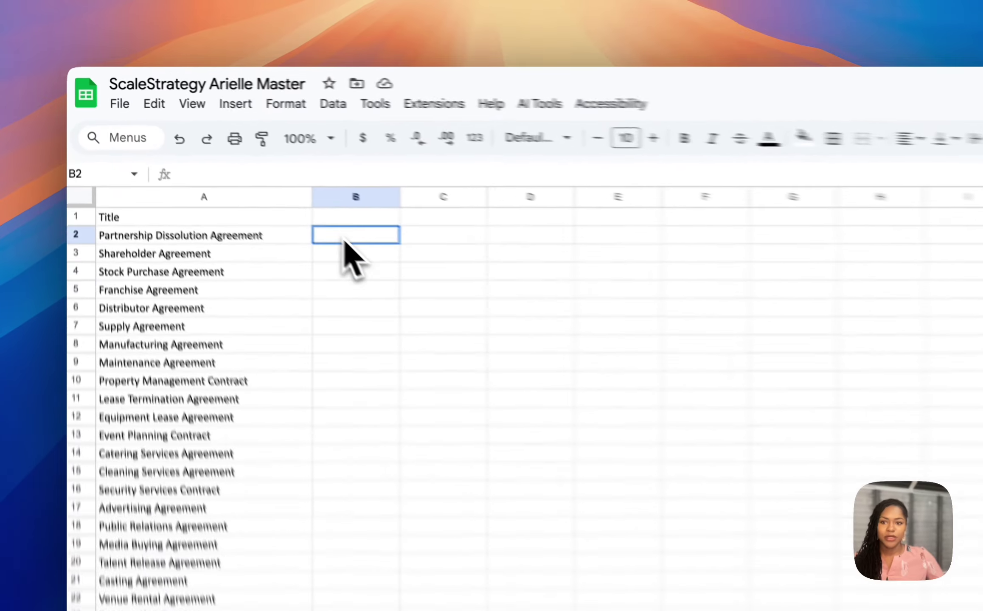
pyautogui.click(178, 156)
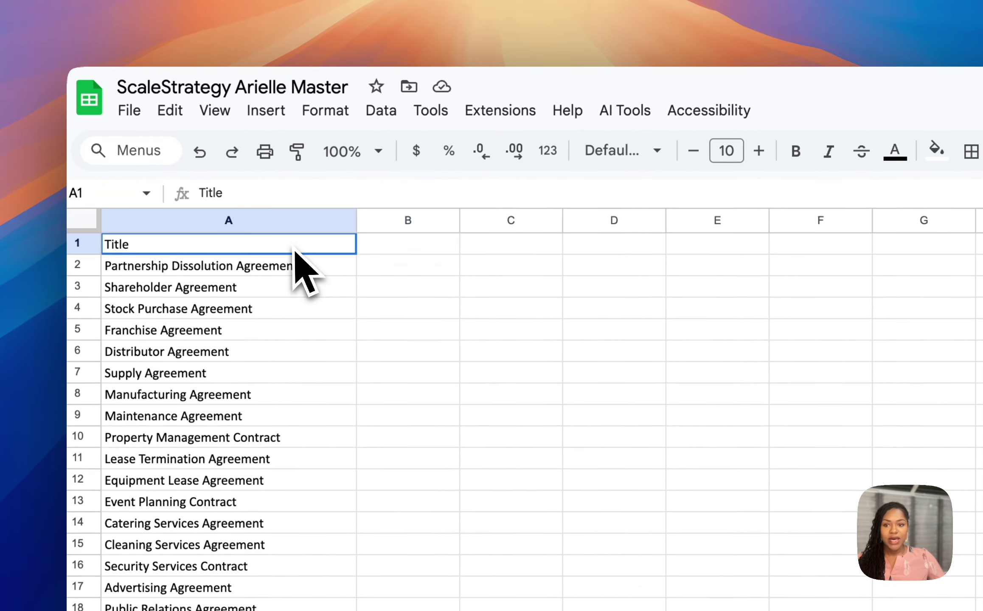
# Step: Add the column header "Page Copy" in cell B1 and make the header row bold
pyautogui.click(418, 250)
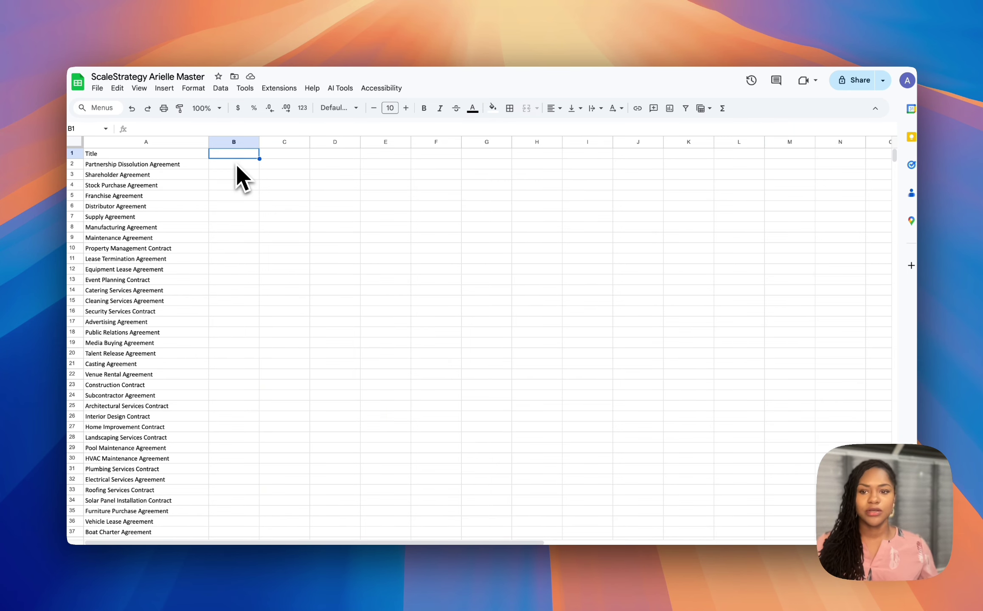
pyautogui.click(236, 166)
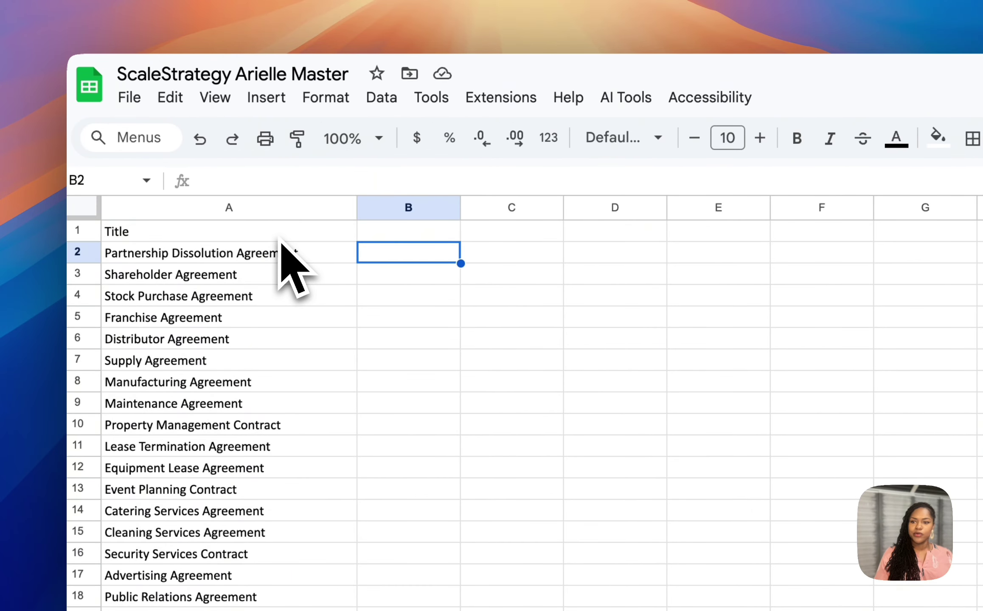
pyautogui.click(280, 238)
pyautogui.doubleClick(428, 239)
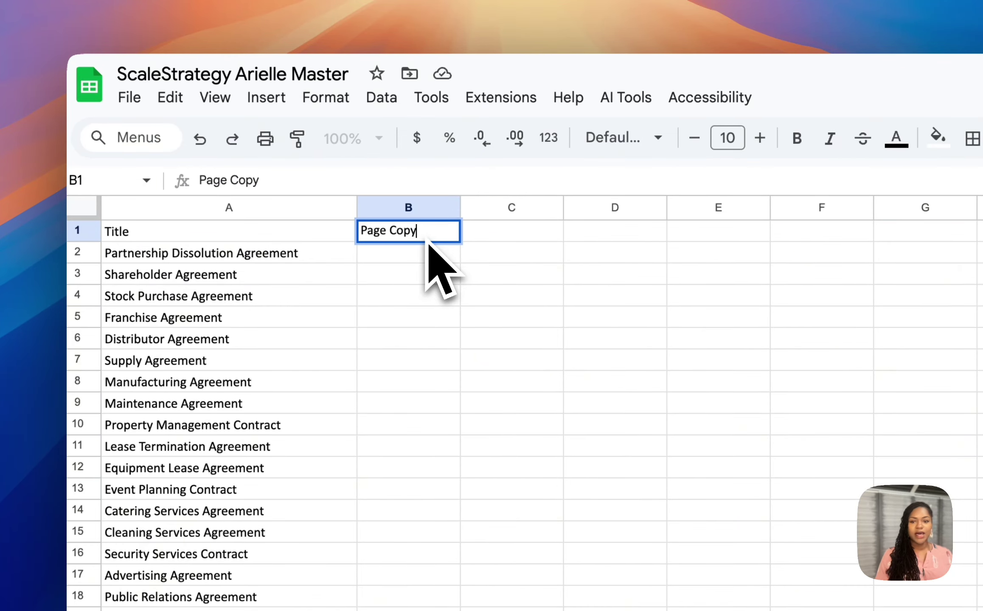
pyautogui.click(395, 293)
pyautogui.click(92, 237)
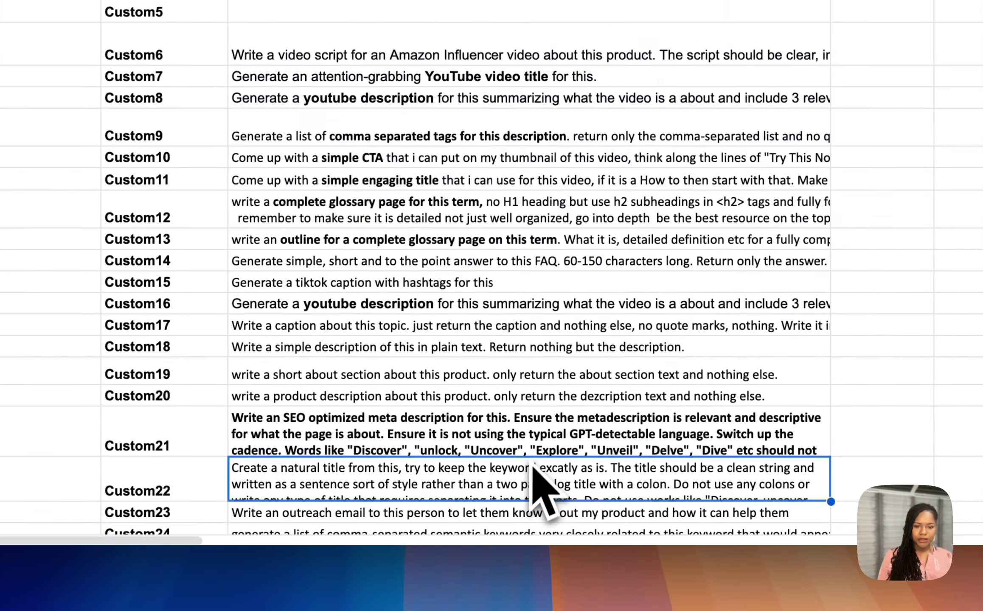
# Step: Append to the Custom25 landing page prompt an instruction to avoid the listed words and phrases and any sentence starting with "By"
pyautogui.scroll(-5, 526, 416)
pyautogui.click(316, 221)
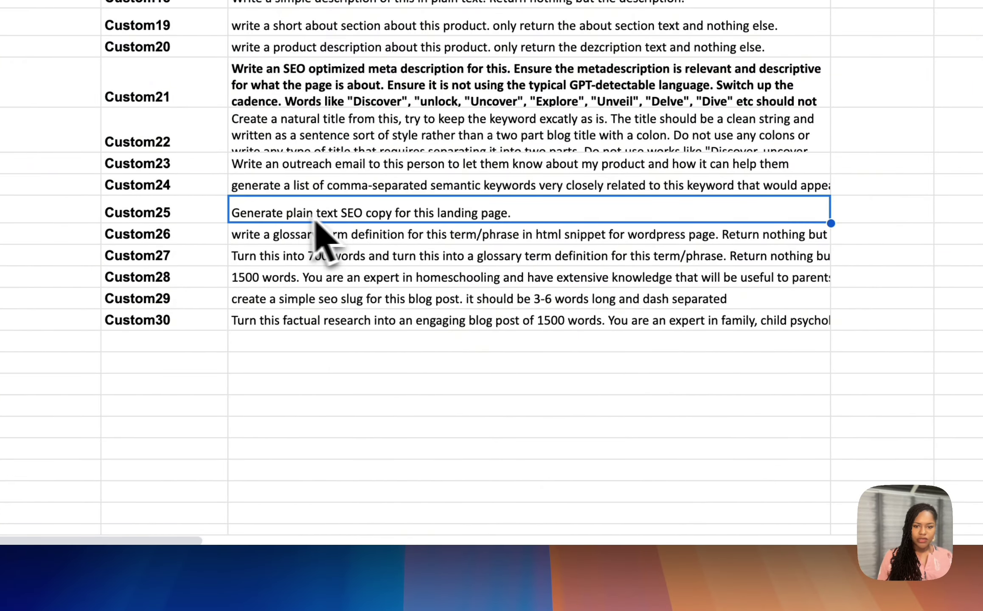
pyautogui.doubleClick(308, 216)
pyautogui.click(390, 207)
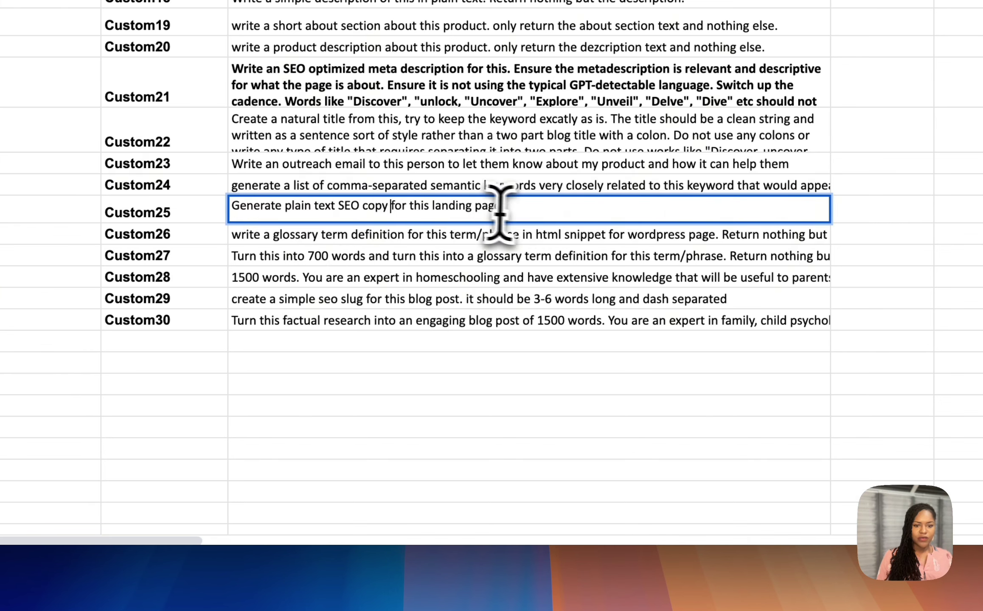
pyautogui.click(525, 212)
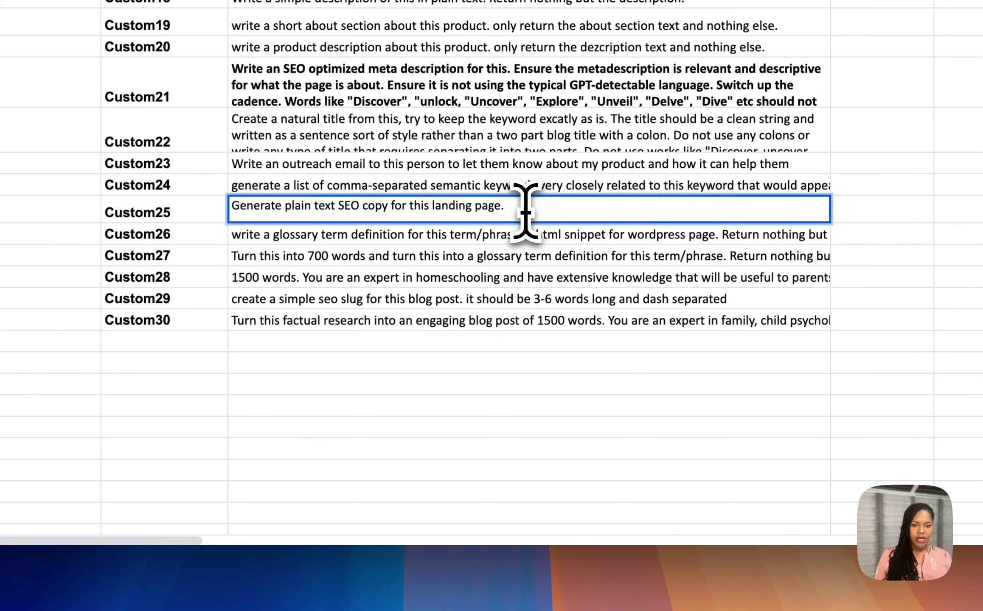
pyautogui.hotkey('ctrl', 'v')
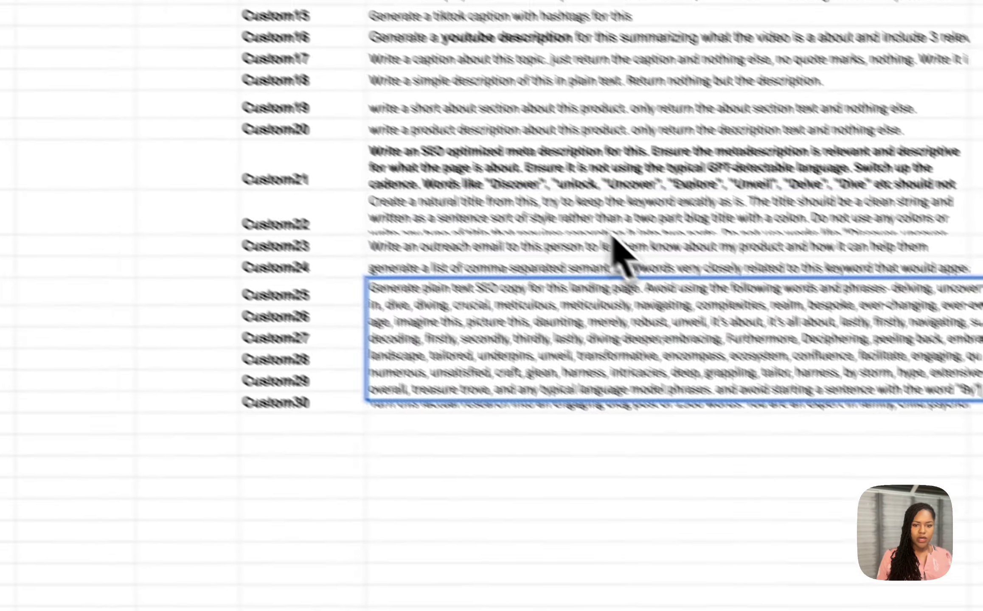
pyautogui.click(470, 142)
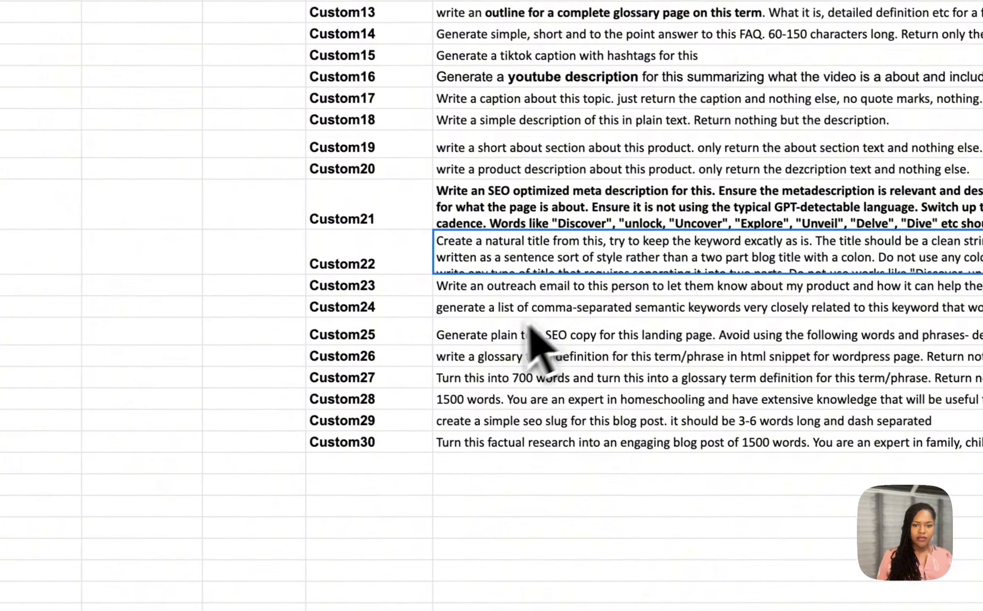
# Step: Open the Max Tokens value in the OpenAI model settings for editing
pyautogui.click(276, 214)
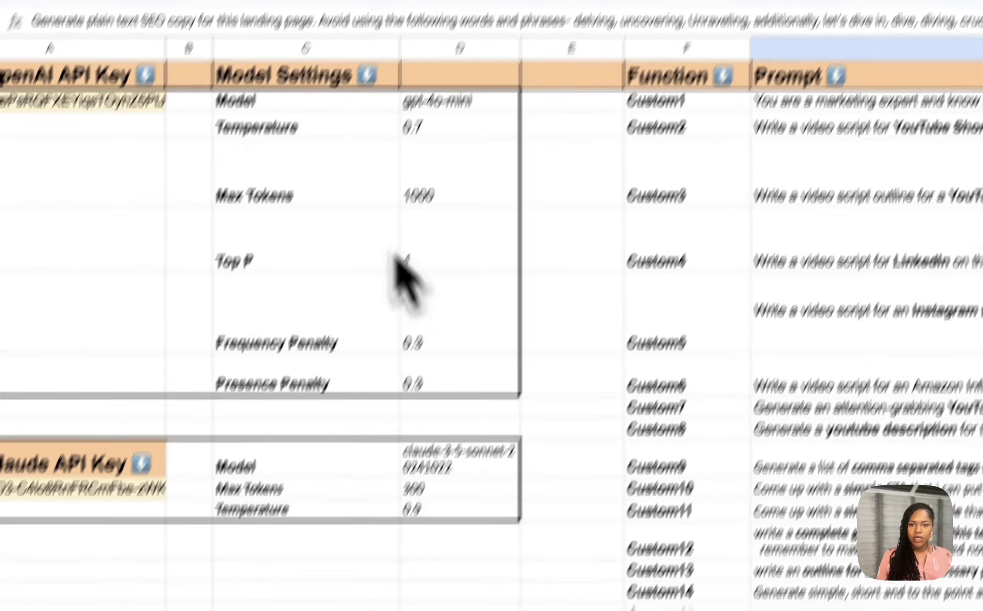
pyautogui.click(378, 340)
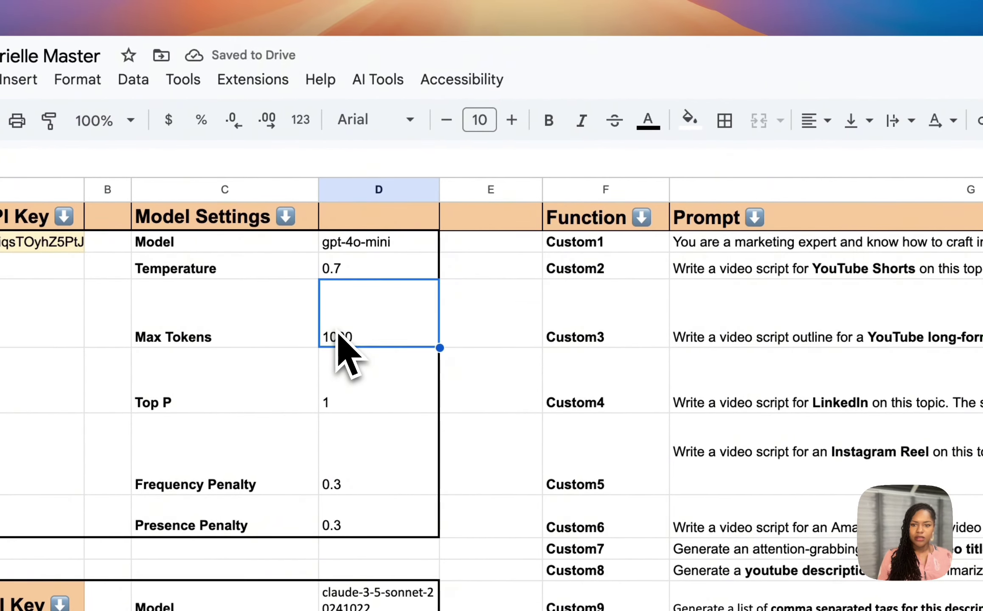
pyautogui.doubleClick(337, 333)
pyautogui.doubleClick(331, 284)
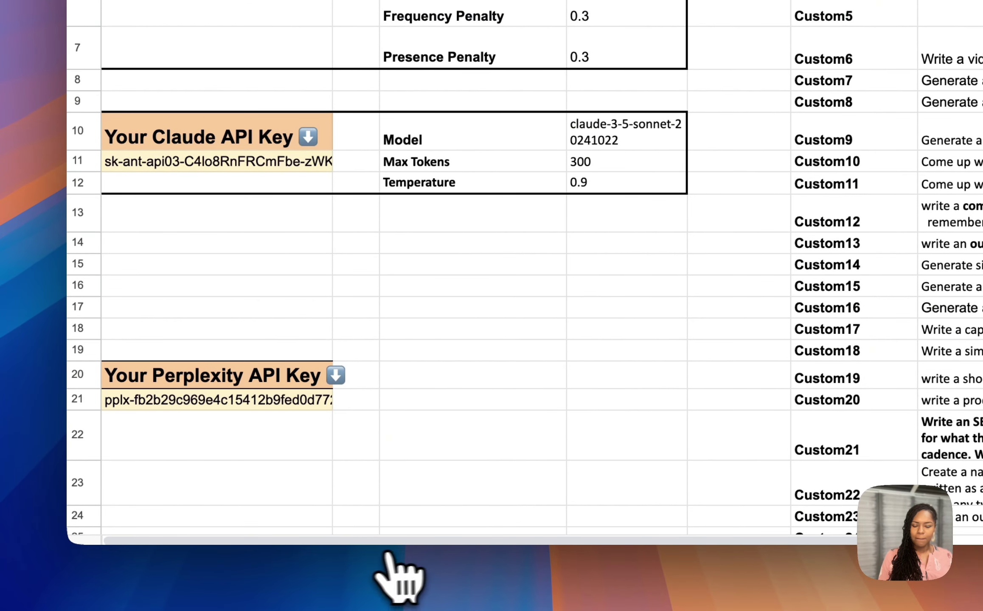
# Step: Return to the titles sheet and enter the formula =Custom25(A2) in cell B2 to generate the page copy
pyautogui.click(375, 573)
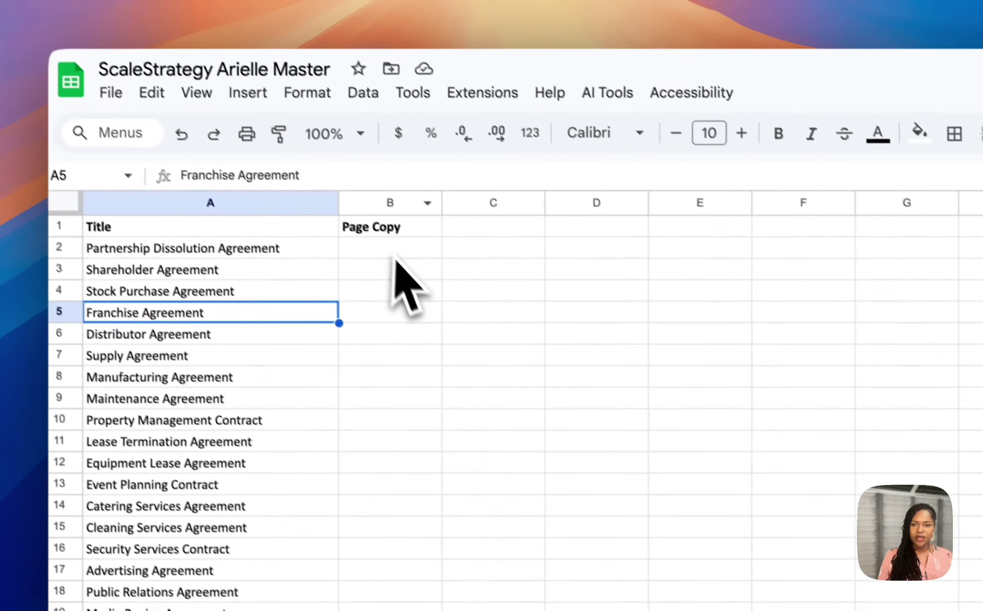
pyautogui.click(394, 254)
pyautogui.write('=u')
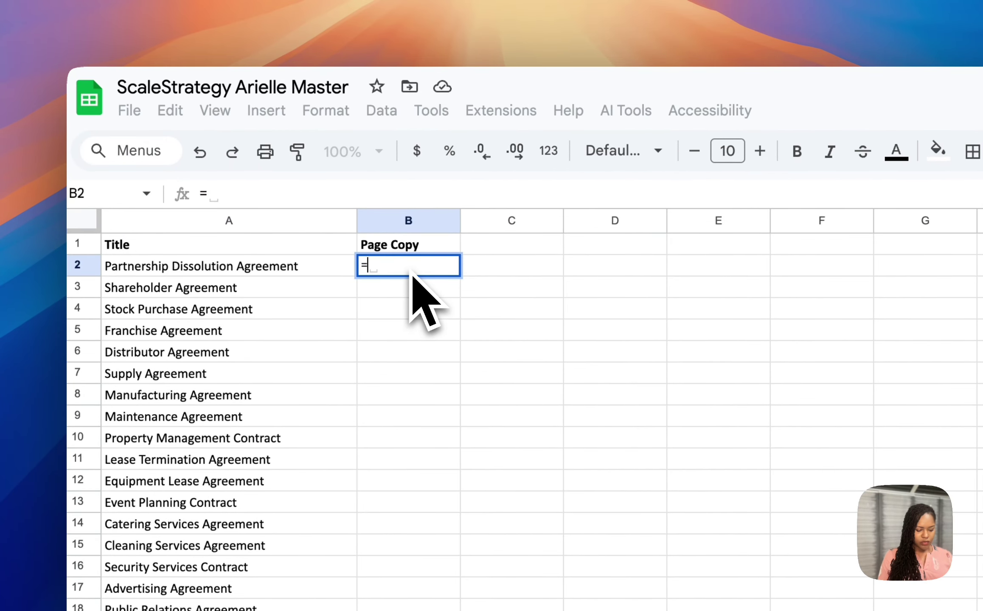
pyautogui.press('BackSpace')
pyautogui.write('c')
pyautogui.write('ust')
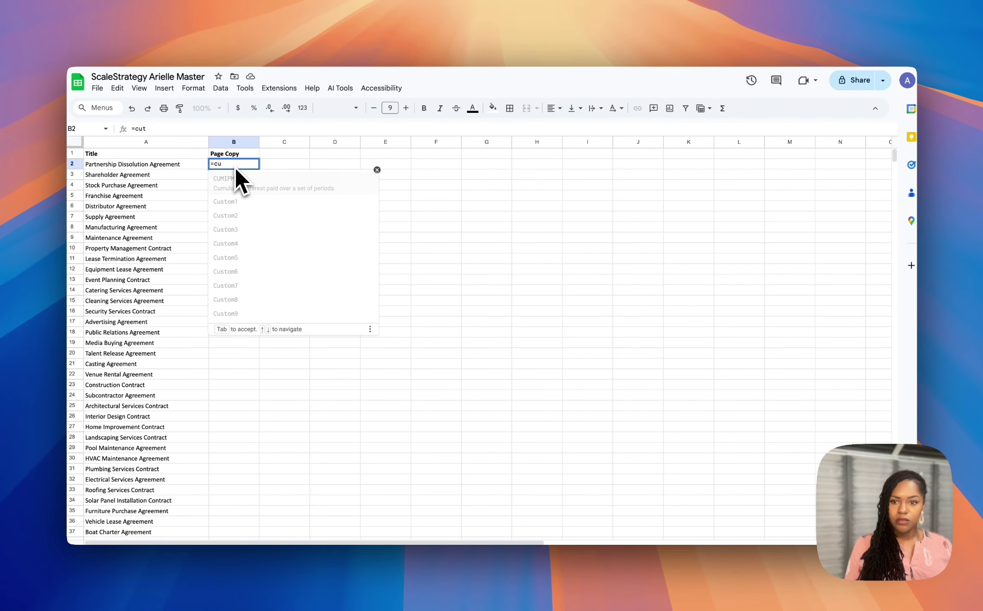
pyautogui.write('om25')
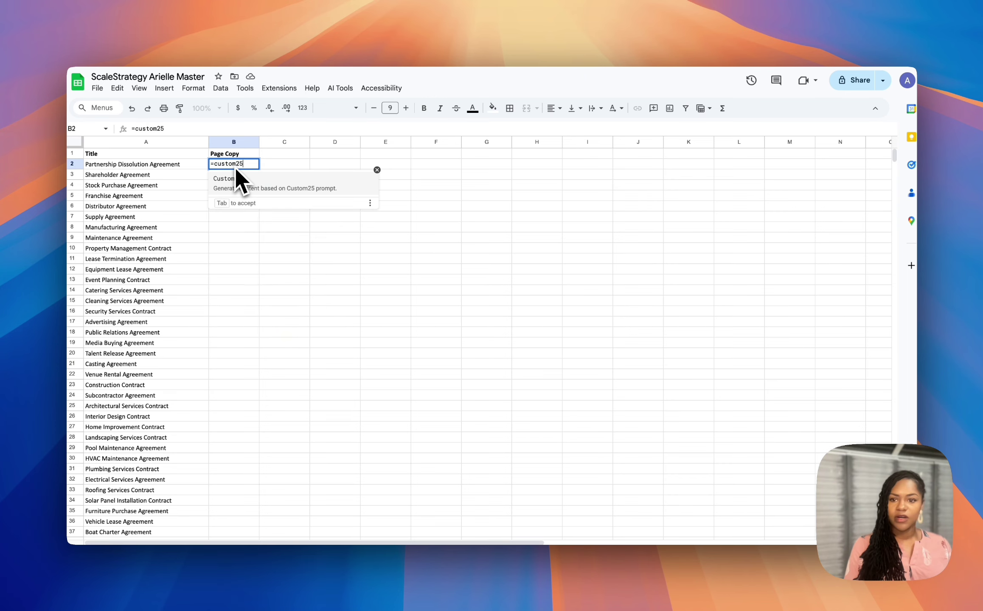
pyautogui.press('Tab')
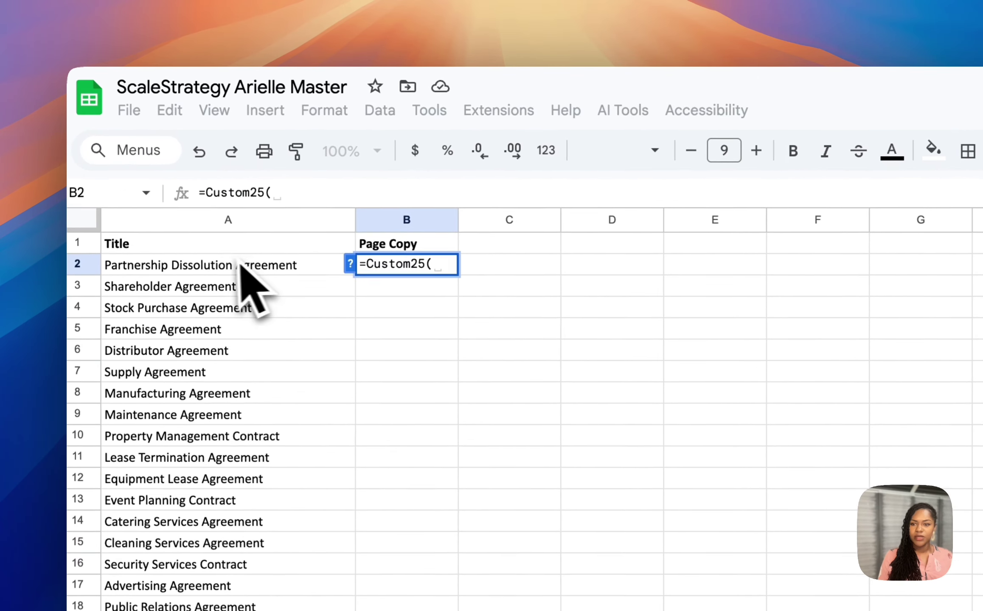
pyautogui.click(157, 174)
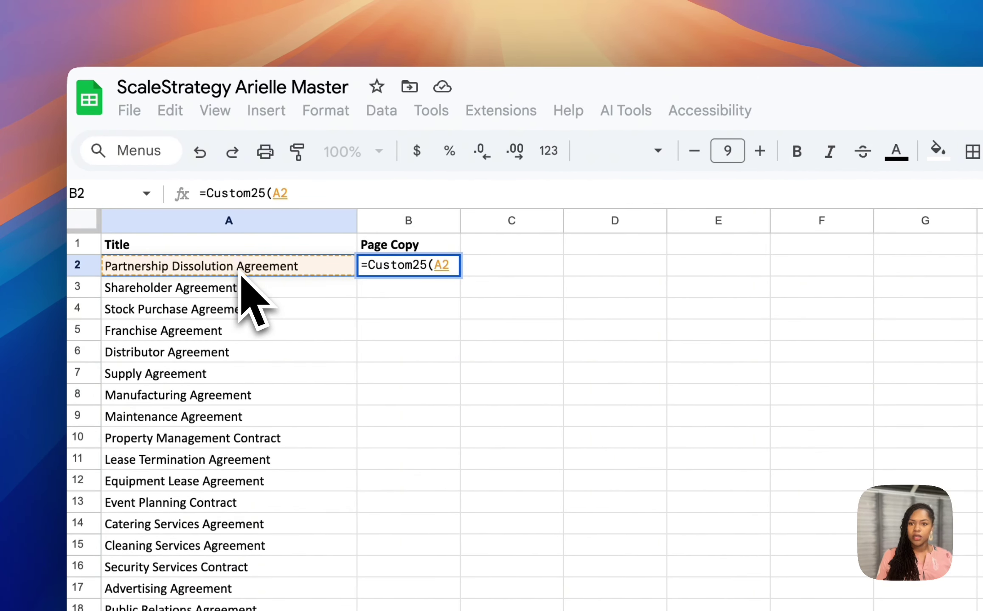
pyautogui.write(')')
pyautogui.press('Return')
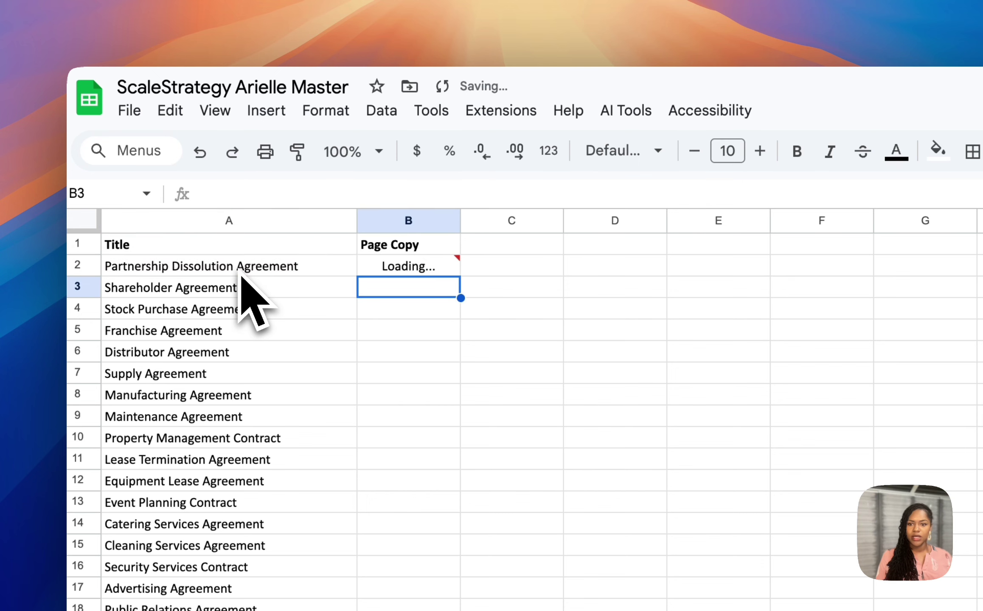
# Step: Widen the Page Copy column to roughly four times its width and select cell B2
pyautogui.moveTo(461, 215); pyautogui.dragTo(795, 214)
pyautogui.click(449, 267)
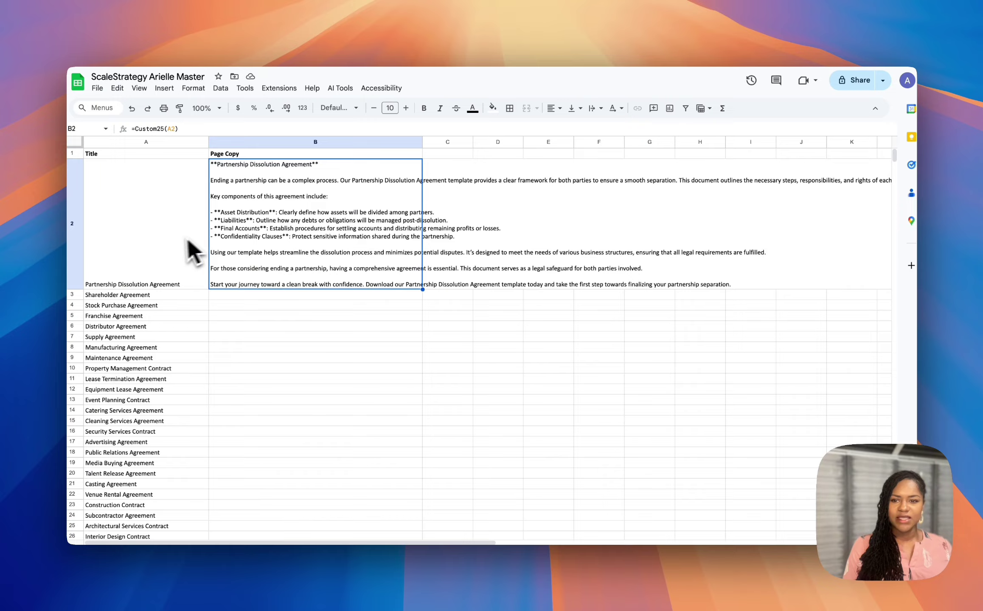
# Step: Examine the generated page copy for the Partnership Dissolution Agreement against its title in column A
pyautogui.click(154, 295)
pyautogui.click(158, 272)
pyautogui.click(151, 318)
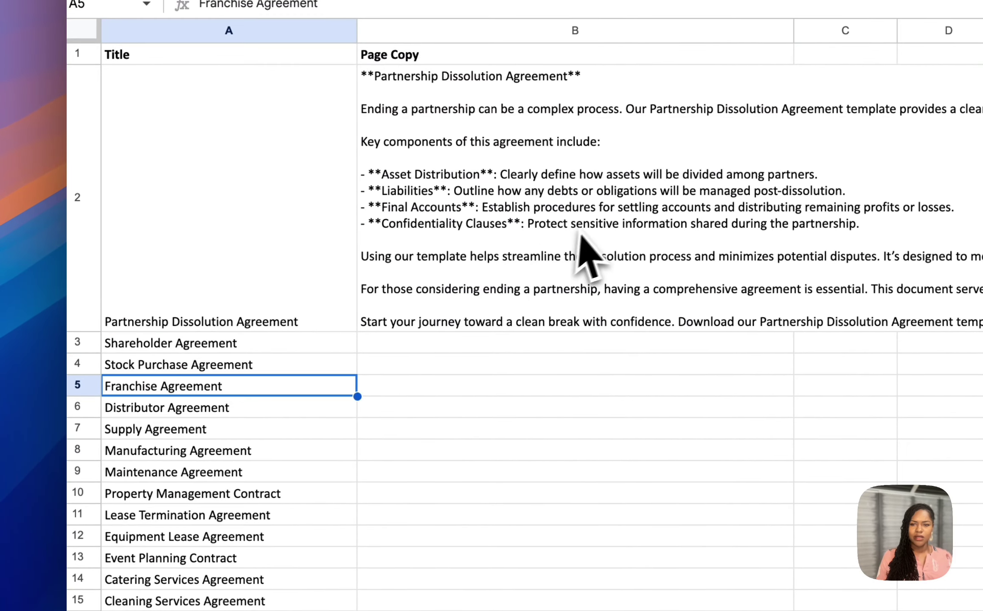
pyautogui.click(579, 235)
pyautogui.click(315, 351)
pyautogui.click(307, 326)
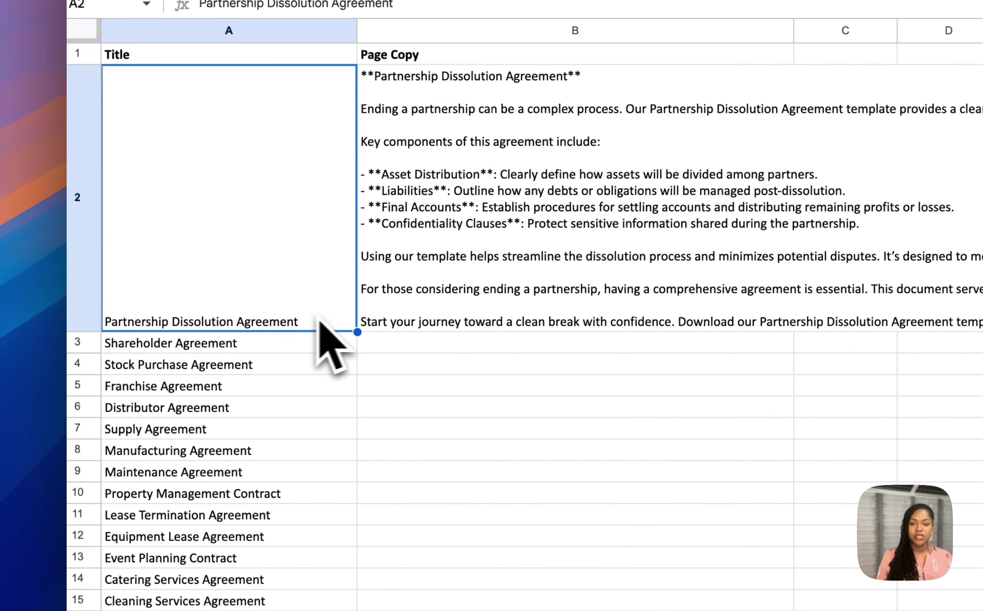
pyautogui.click(569, 299)
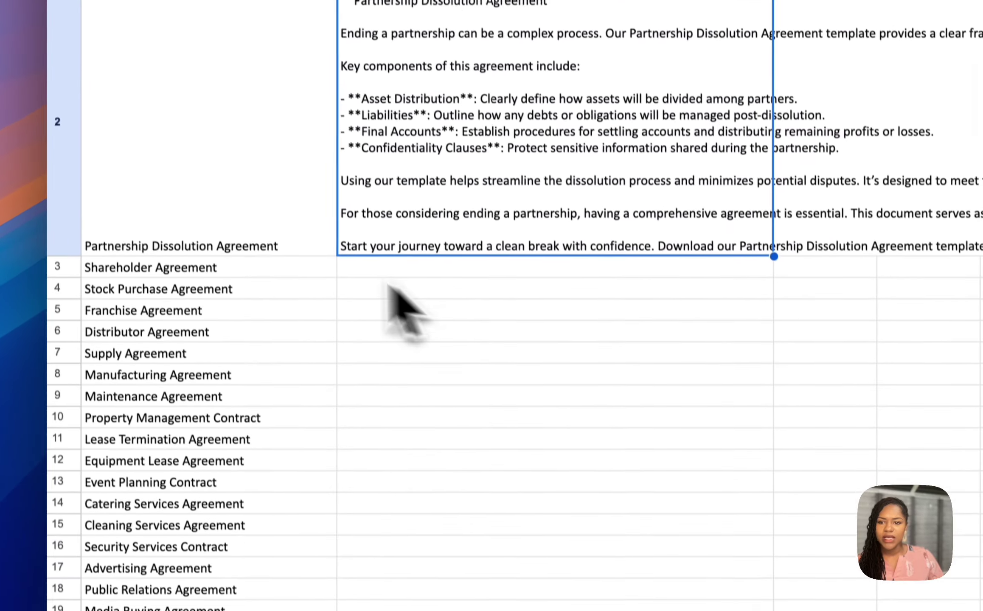
pyautogui.click(310, 268)
pyautogui.click(323, 231)
pyautogui.click(480, 227)
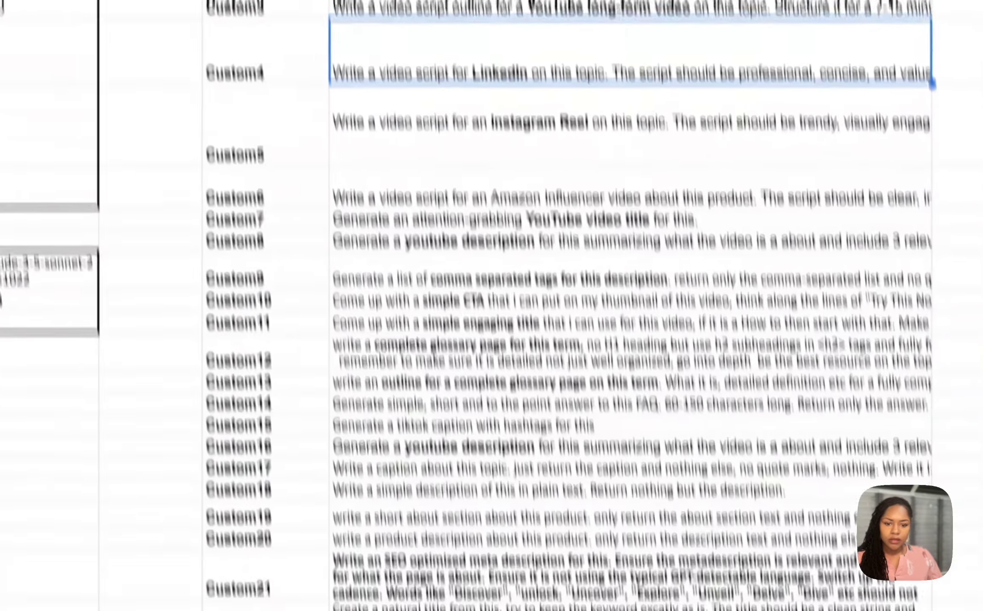
# Step: Add "Do not include a title, just write the copy that will appear under the title." after the first sentence of the Custom25 prompt
pyautogui.scroll(-4, 493, 450)
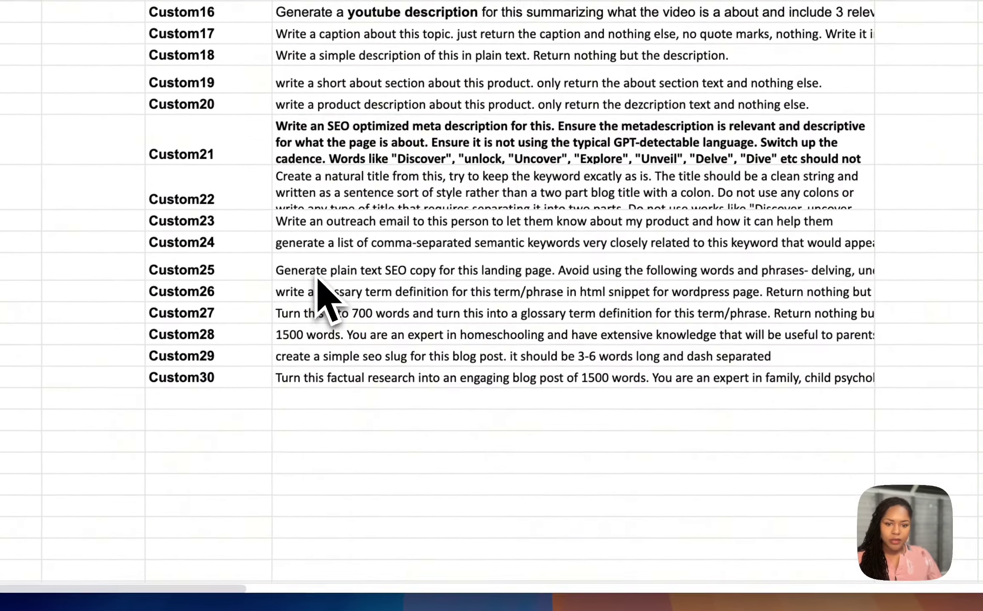
pyautogui.doubleClick(363, 237)
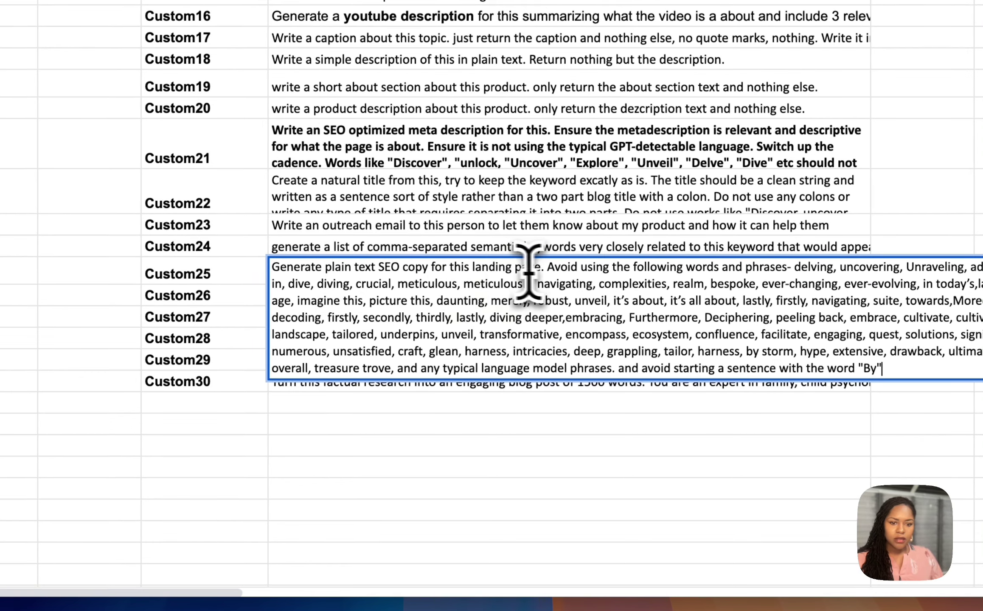
pyautogui.click(545, 268)
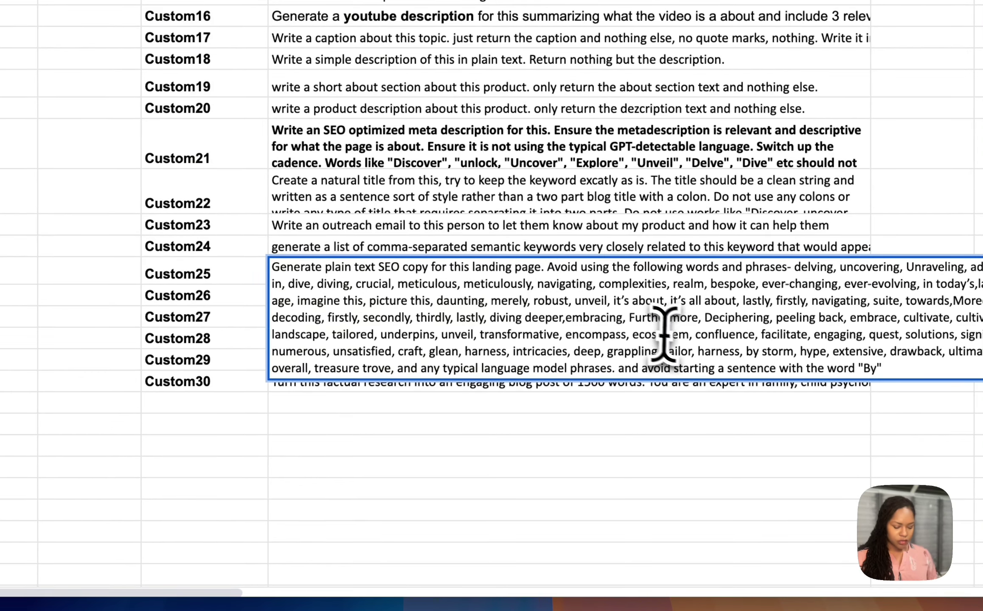
pyautogui.write('Do not ')
pyautogui.write('include a titl')
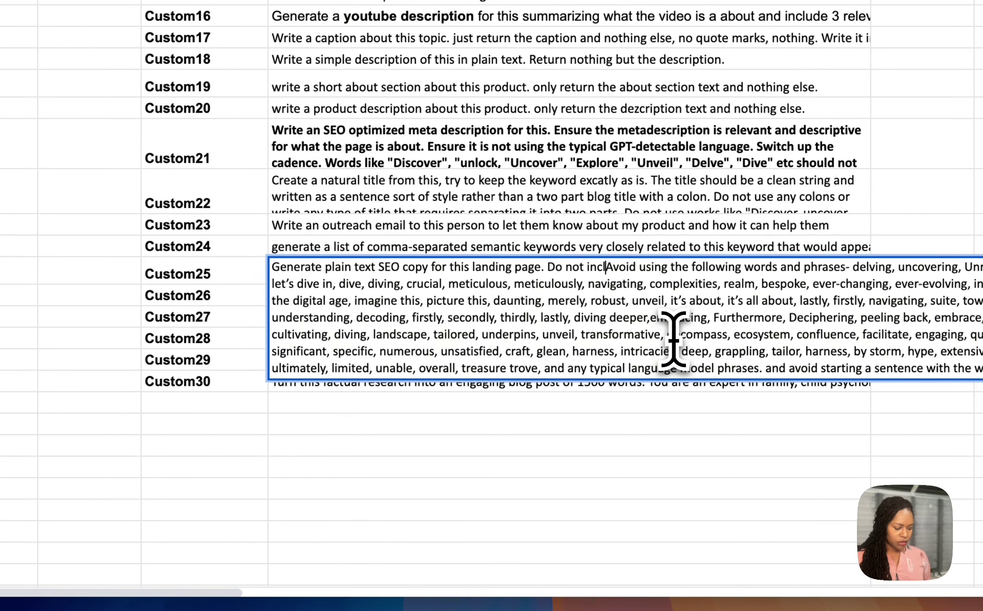
pyautogui.write('e')
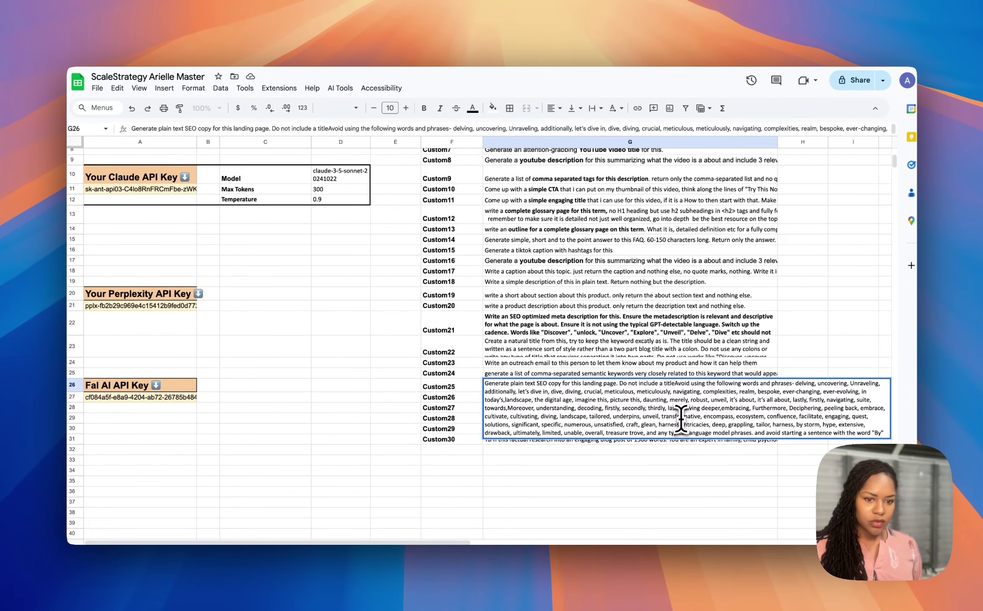
pyautogui.write(', just wr')
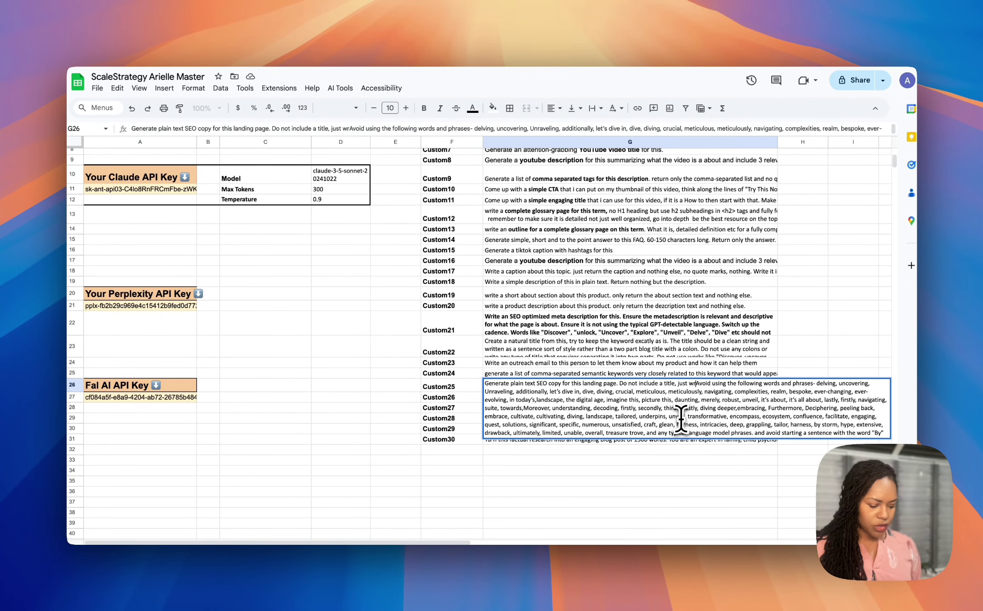
pyautogui.write('ite the cop')
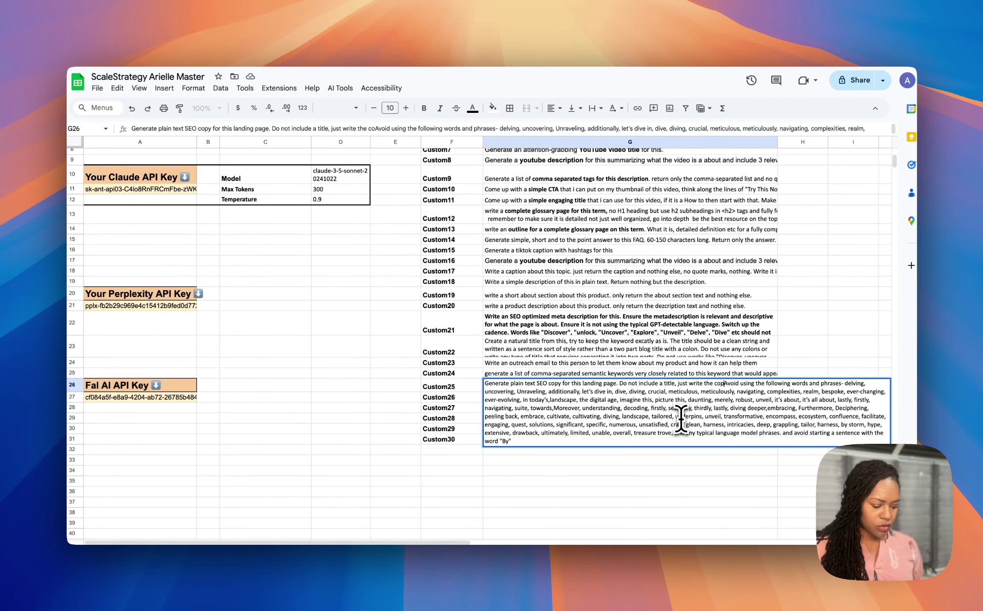
pyautogui.write('y that will app')
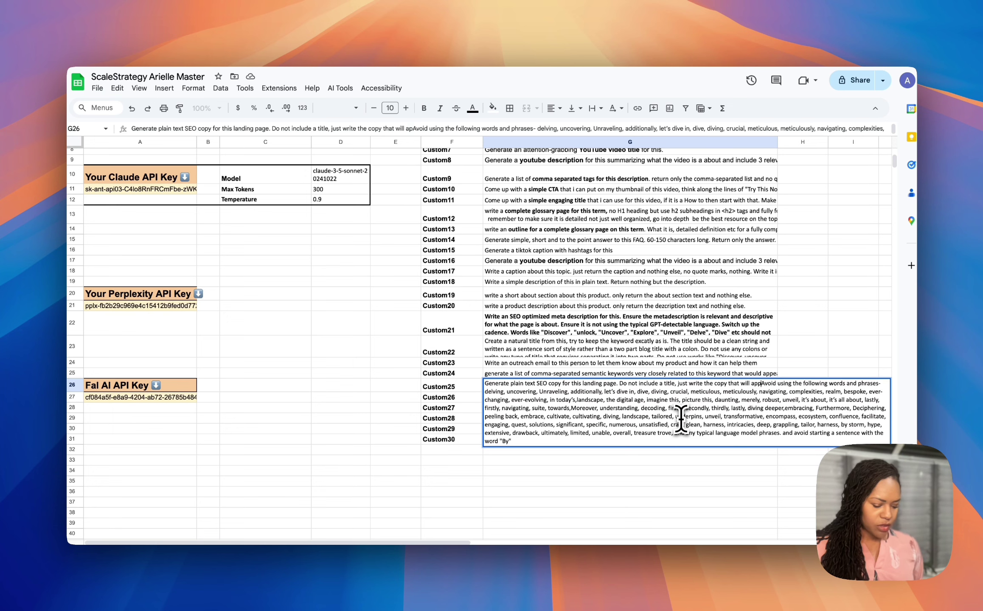
pyautogui.write('ear under the ')
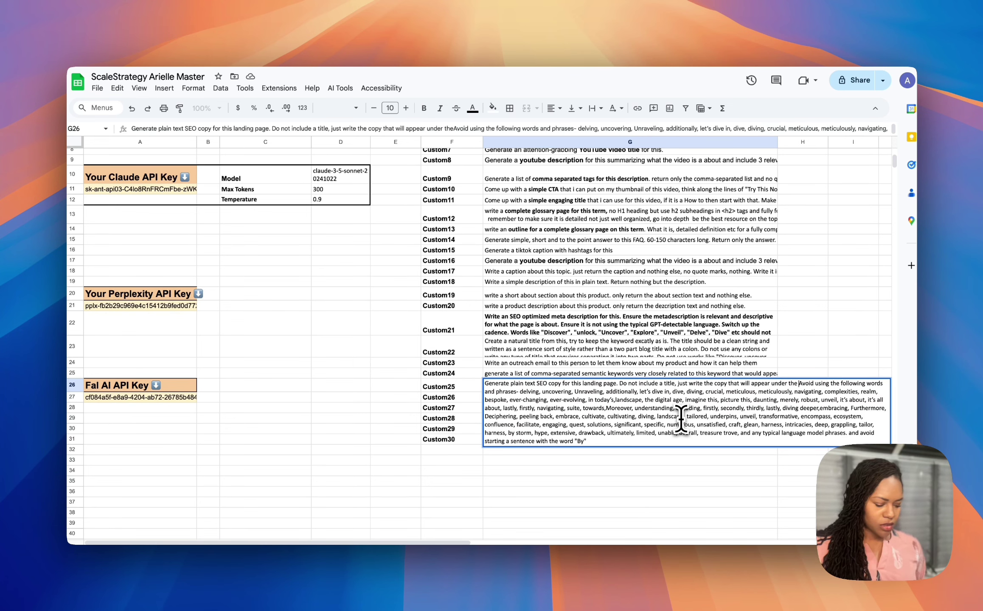
pyautogui.write('title.')
pyautogui.click(582, 470)
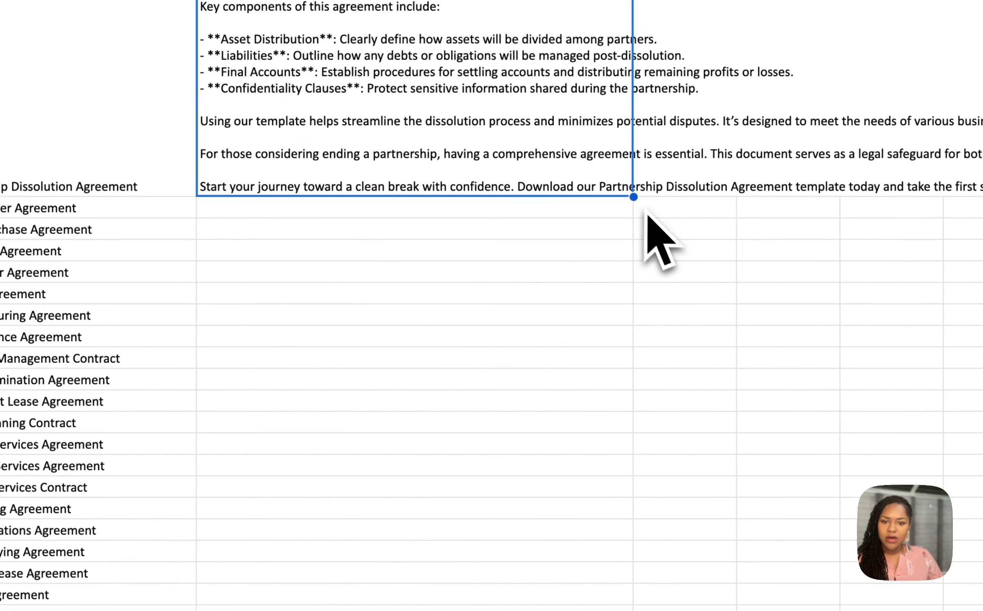
# Step: Fill the Custom25 formula from B2 down through B18 and check the generated copy, including the Manufacturing Agreement row
pyautogui.moveTo(634, 197); pyautogui.dragTo(616, 533)
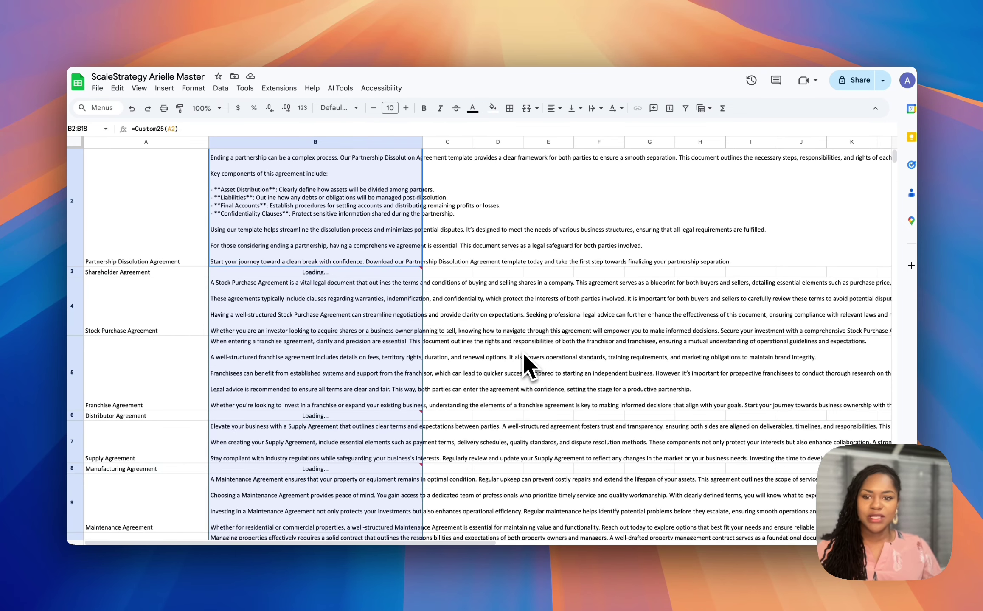
pyautogui.click(259, 469)
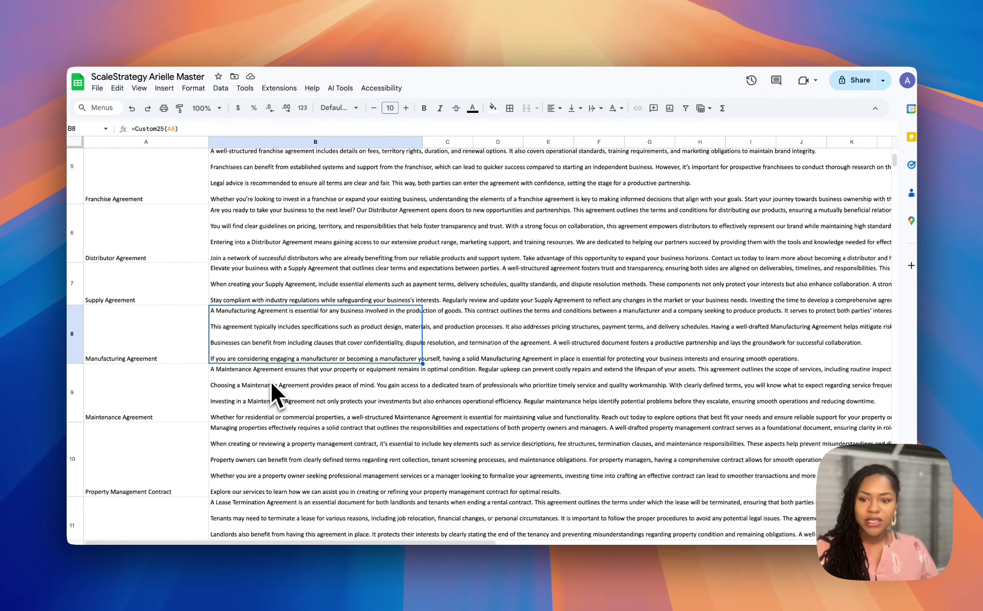
pyautogui.scroll(-5, 271, 385)
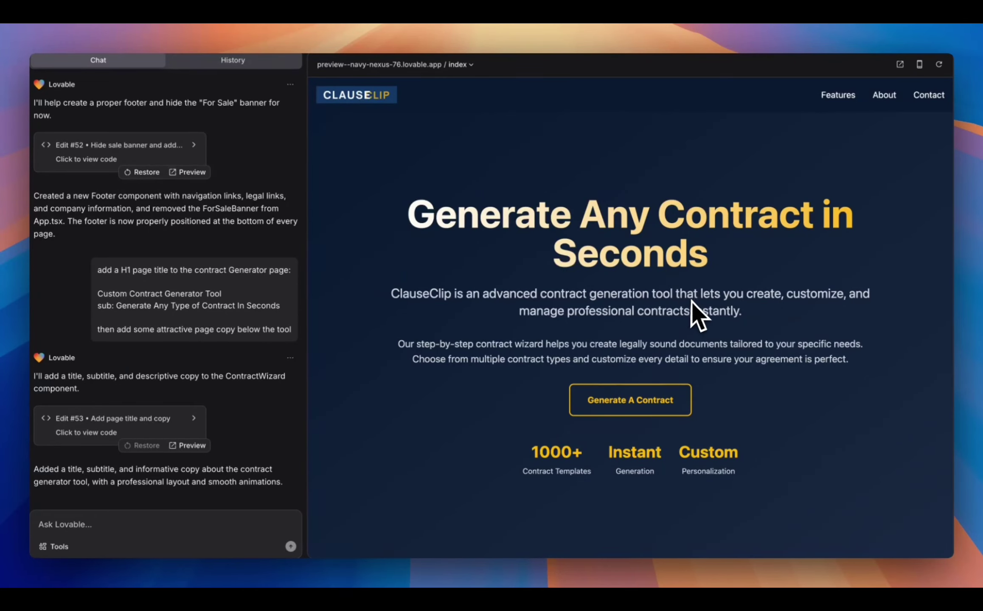
# Step: Switch to the ClauseClip preview in Lovable, open its contract generator page and examine the page title
pyautogui.scroll(-3, 637, 289)
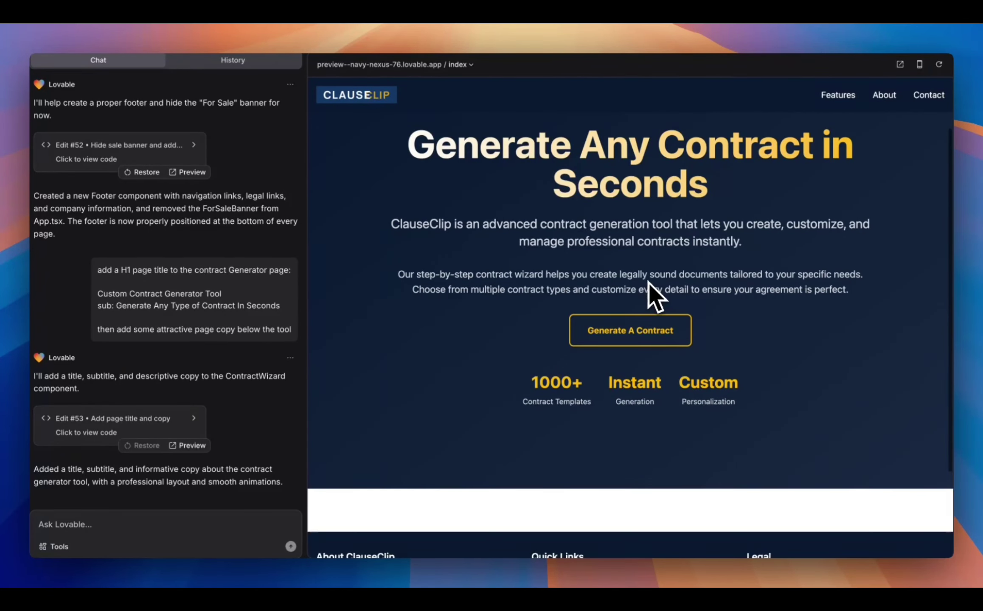
pyautogui.click(636, 331)
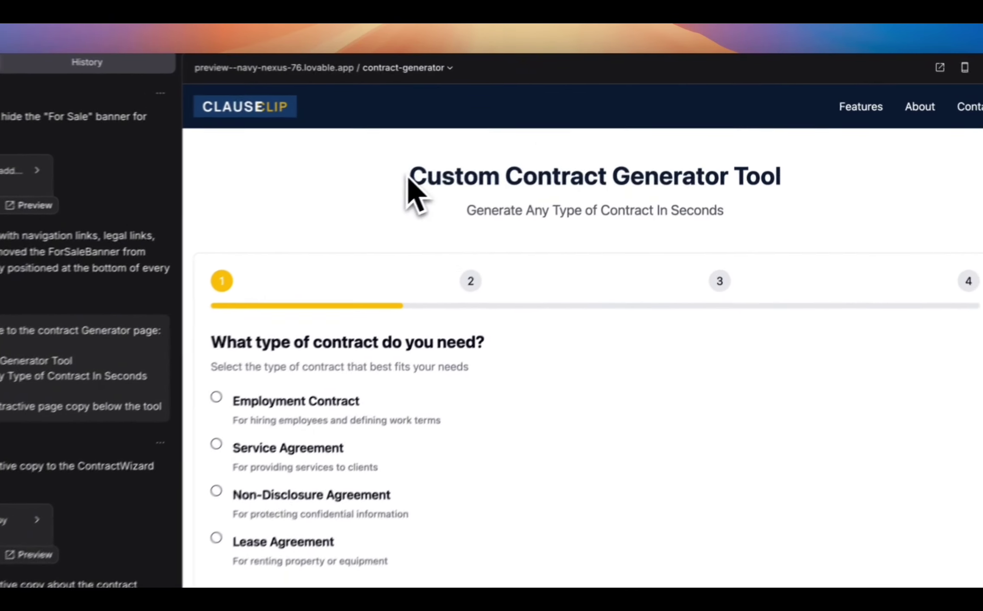
pyautogui.moveTo(485, 149); pyautogui.dragTo(775, 155)
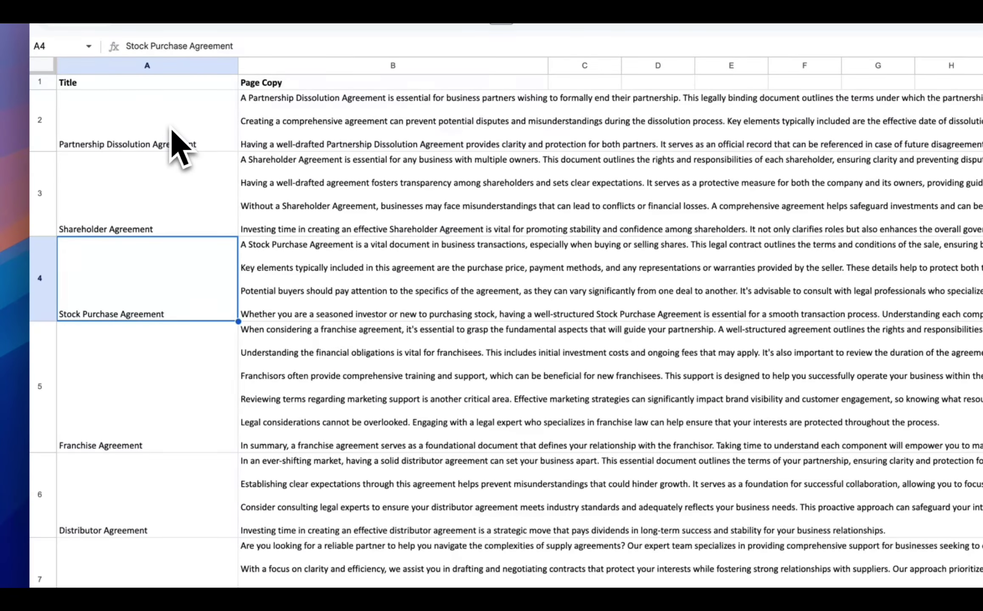
# Step: Return to the spreadsheet and examine the titles and page copy of the Partnership Dissolution, Shareholder and Stock Purchase agreements
pyautogui.moveTo(172, 130); pyautogui.dragTo(149, 416)
pyautogui.click(159, 319)
pyautogui.click(82, 231)
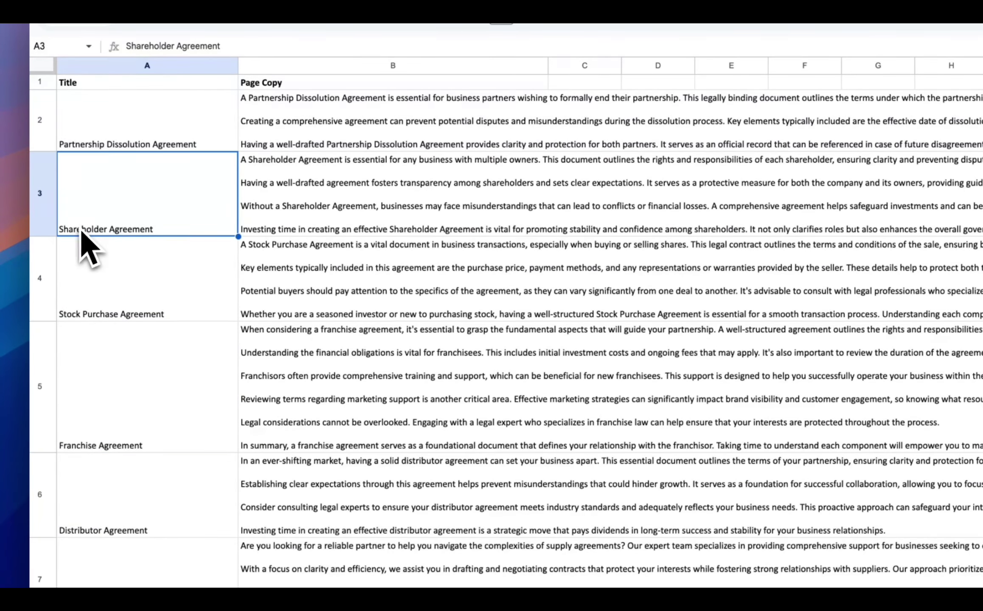
pyautogui.doubleClick(76, 228)
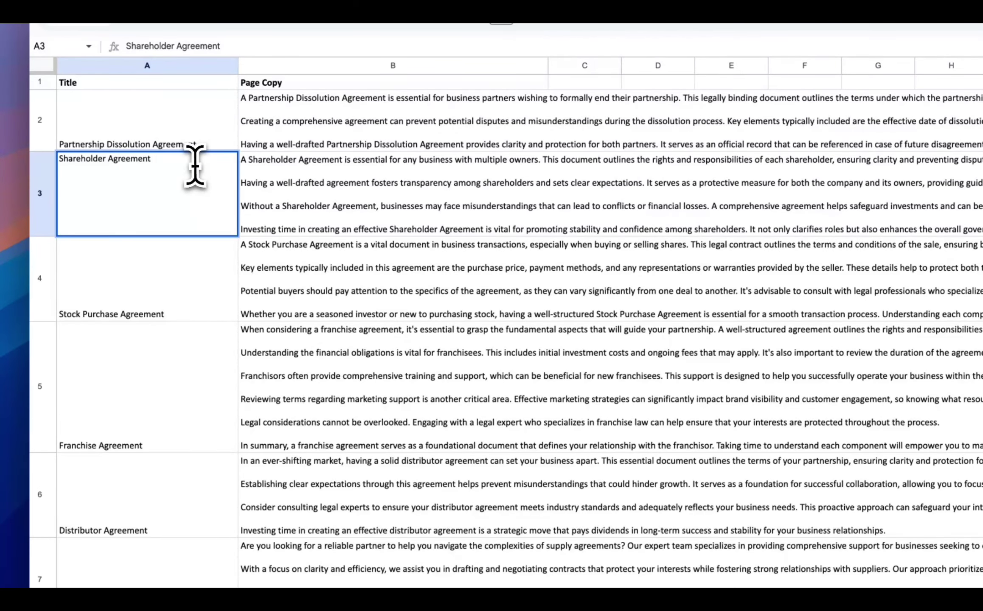
pyautogui.click(143, 140)
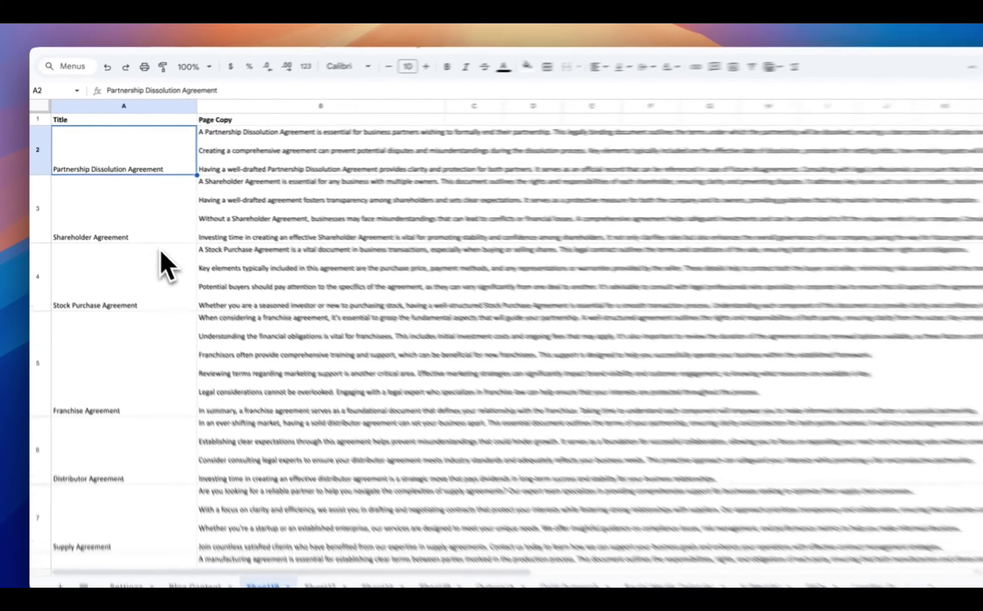
pyautogui.click(151, 224)
pyautogui.click(178, 169)
pyautogui.click(258, 176)
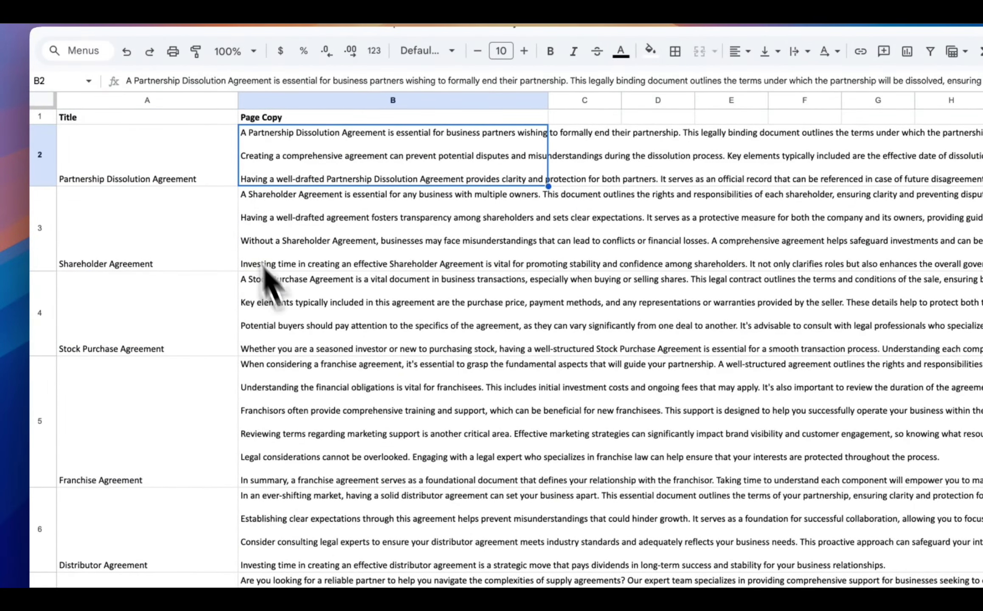
pyautogui.click(155, 174)
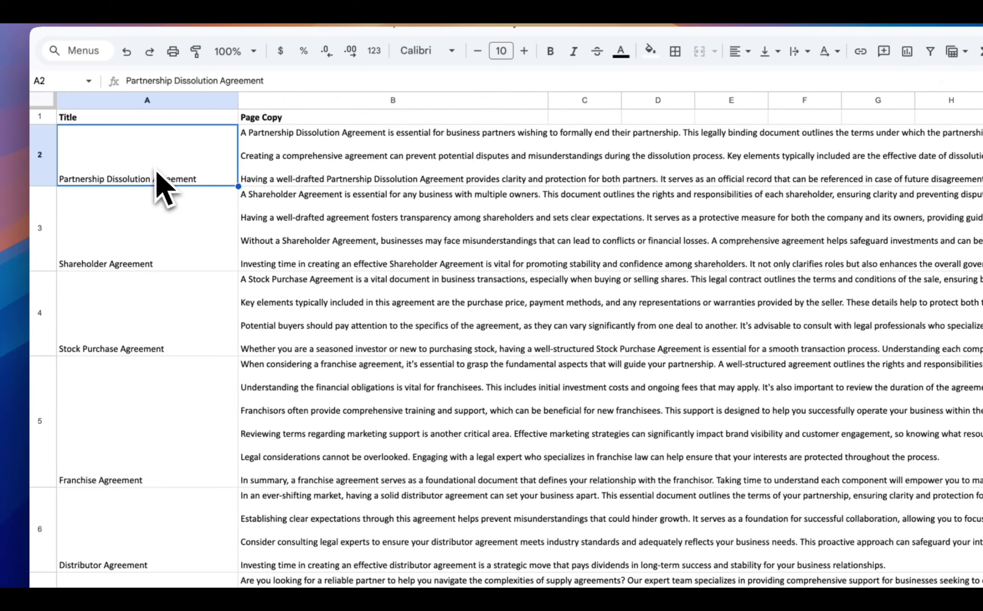
pyautogui.click(157, 247)
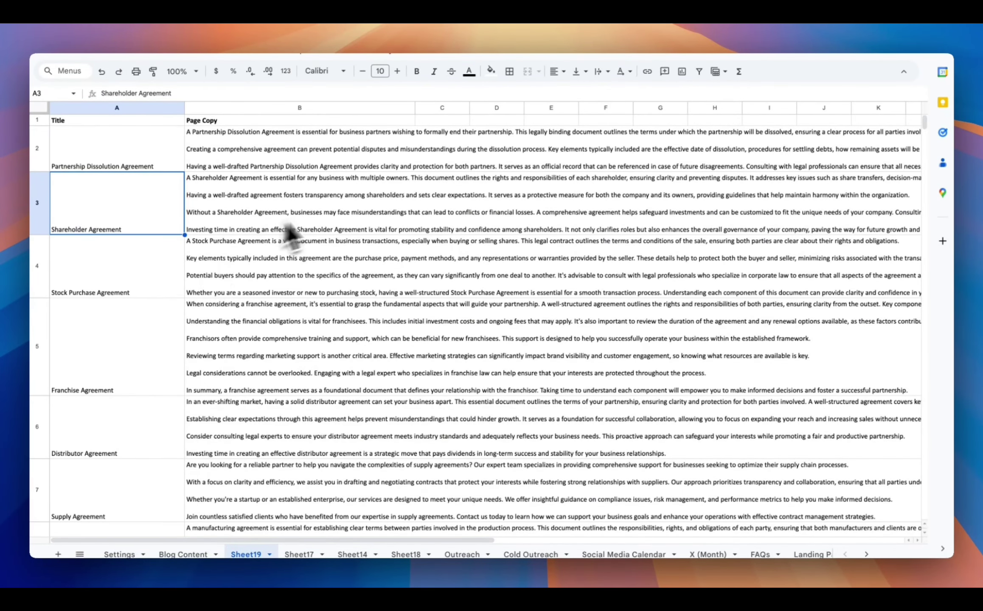
# Step: Examine the page copy against its titles from the Franchise Agreement down to the Property Management Contract
pyautogui.click(73, 392)
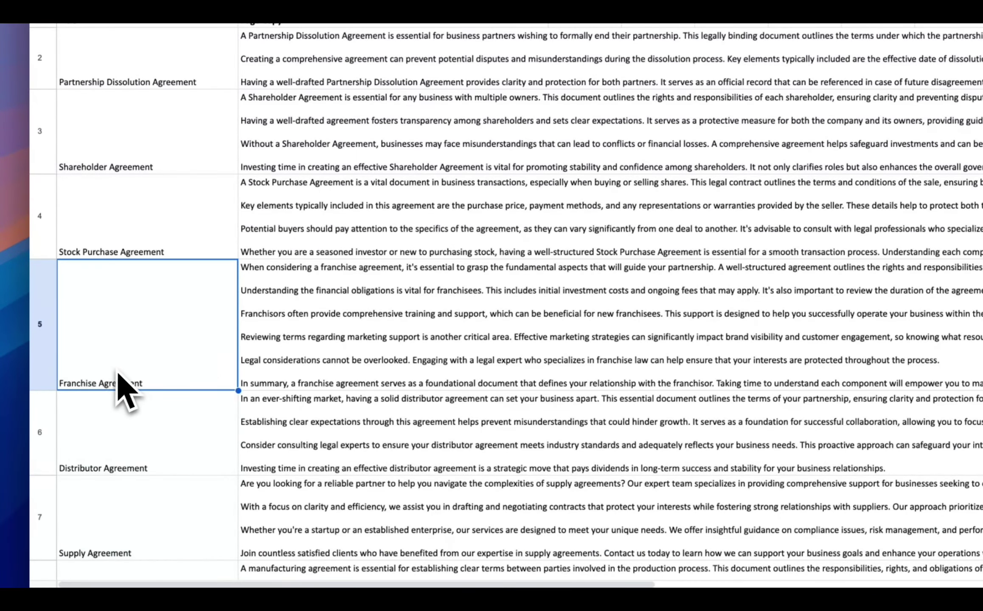
pyautogui.click(297, 314)
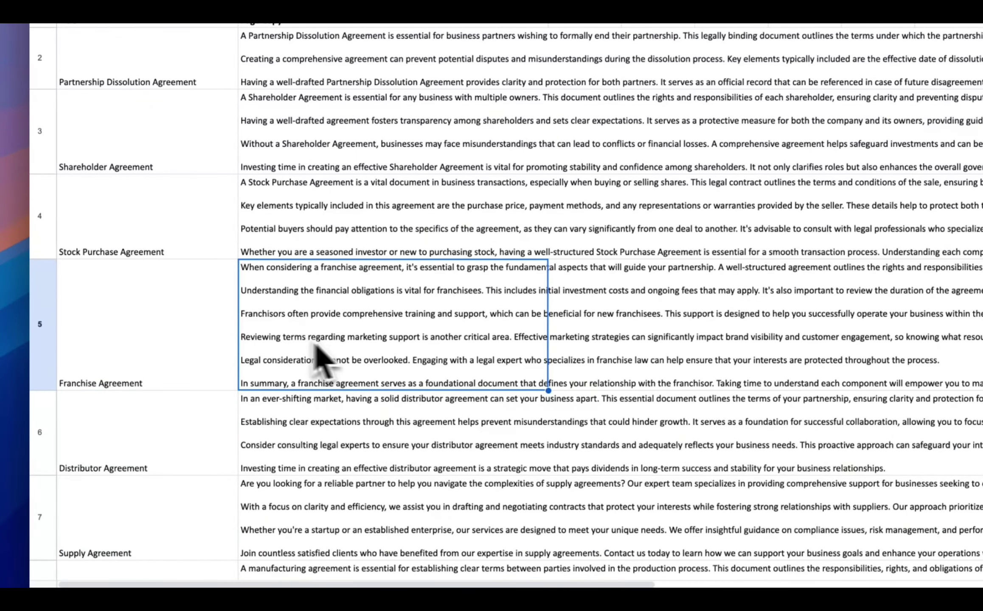
pyautogui.scroll(-1, 329, 357)
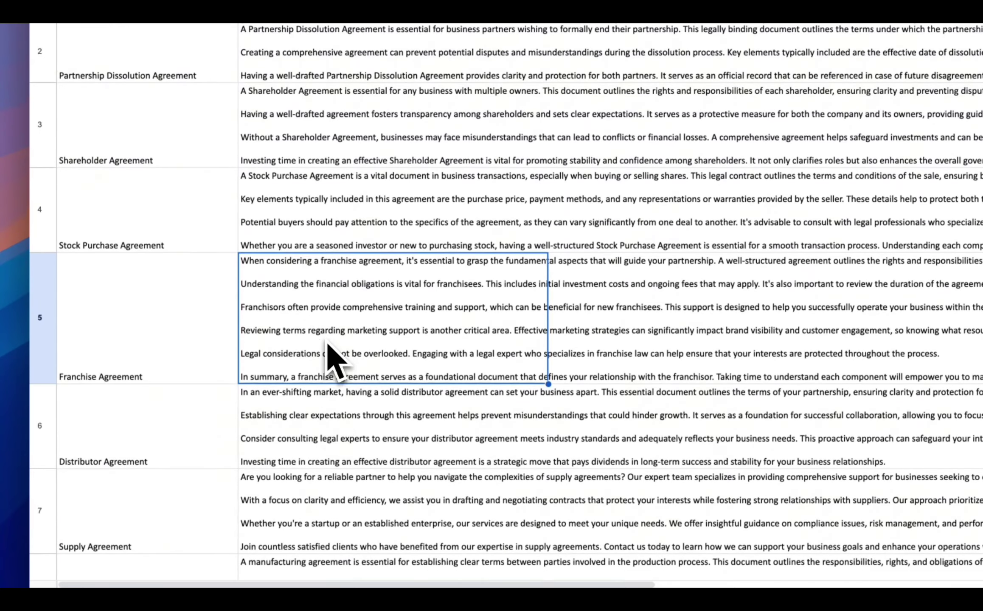
pyautogui.scroll(-5, 327, 346)
pyautogui.click(328, 349)
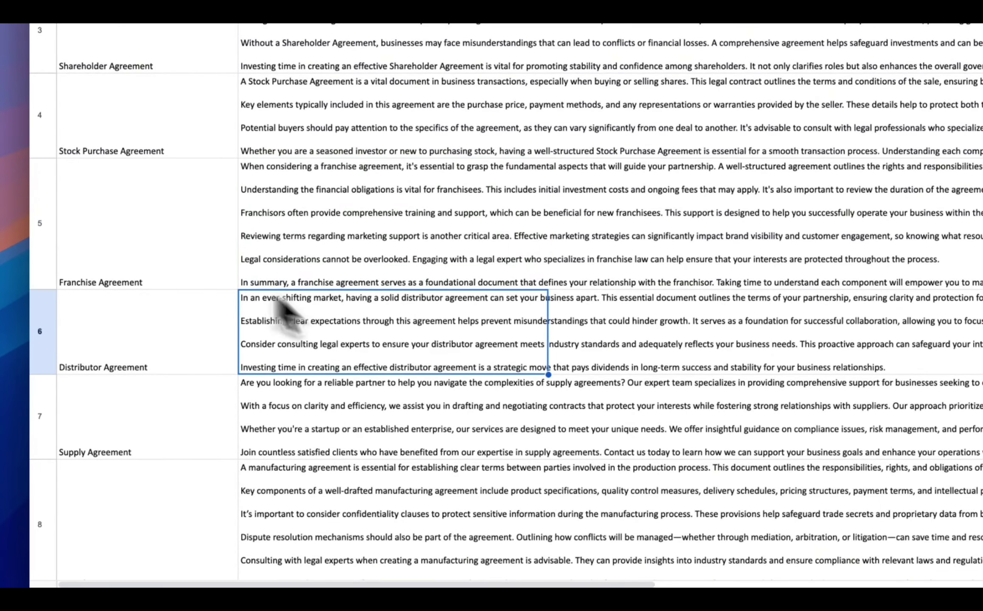
pyautogui.click(298, 225)
pyautogui.scroll(-14, 333, 438)
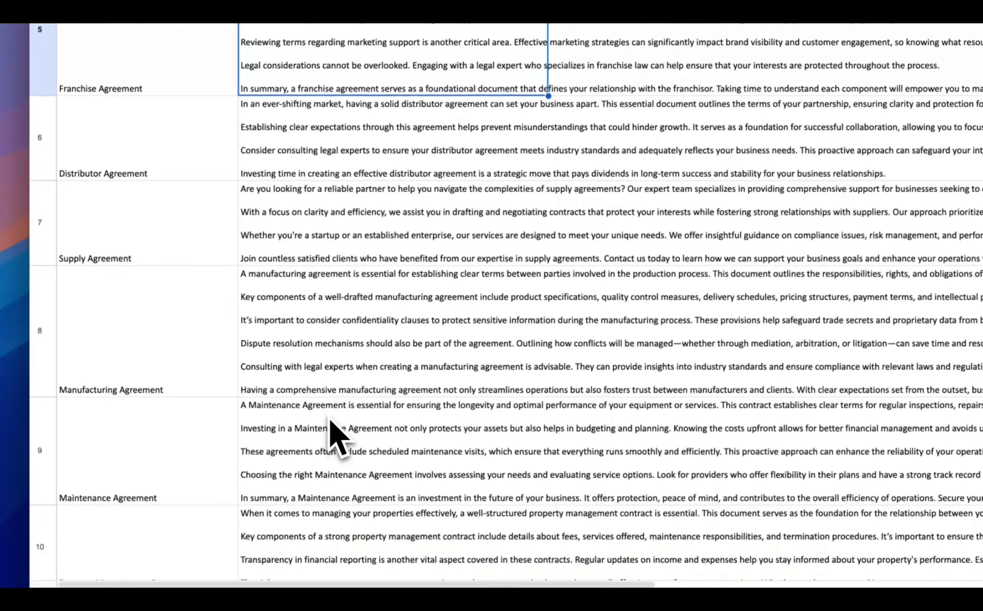
pyautogui.scroll(-10, 122, 385)
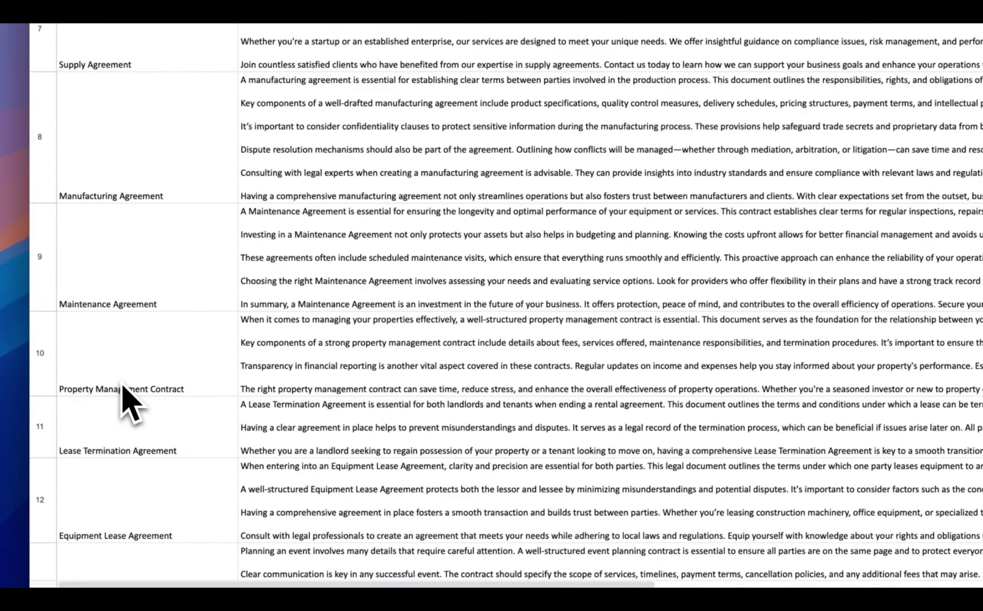
pyautogui.click(107, 327)
pyautogui.click(293, 327)
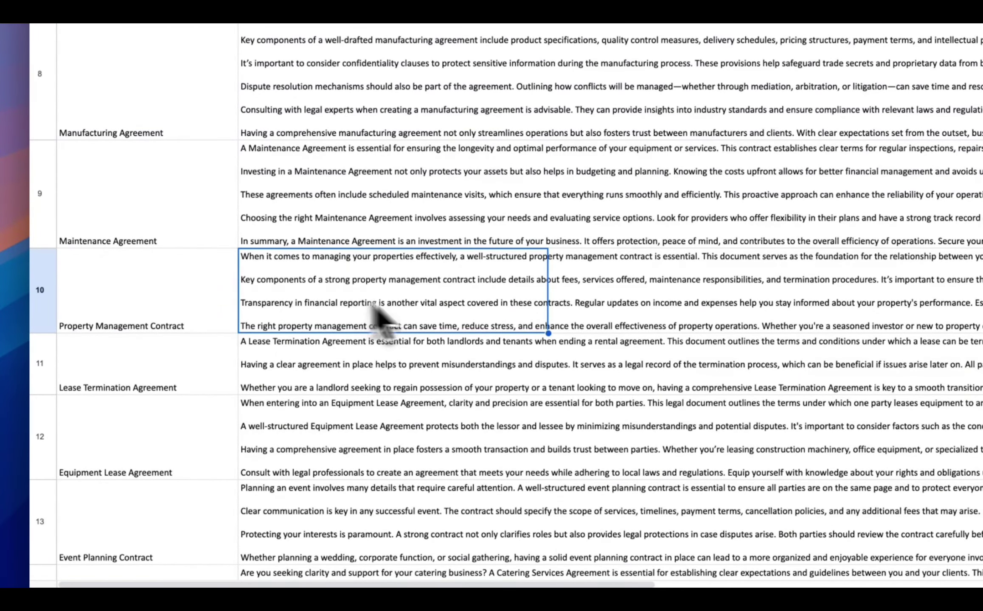